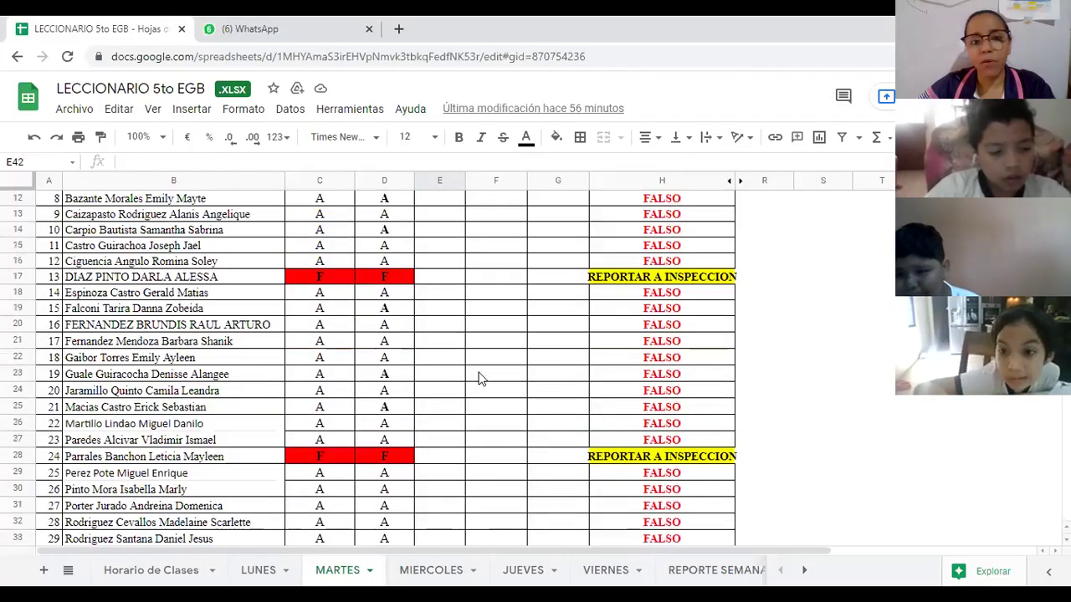
In the MARTES attendance sheet's E.SOCIALES column, enter A for student 1 (F5) and F for student 2 (F6).
scroll(481, 379, "up", 1)
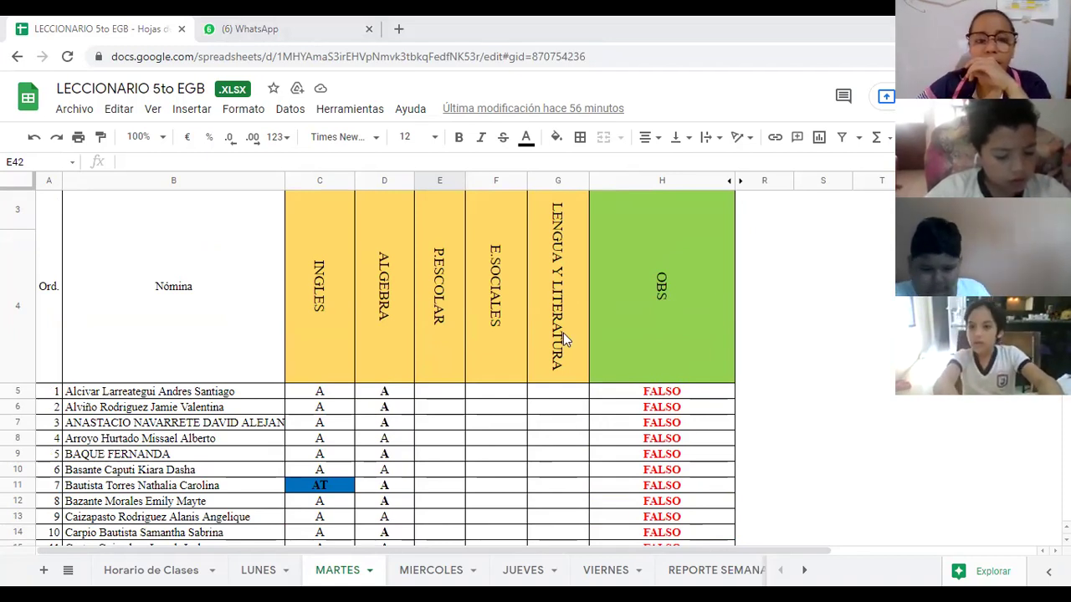
scroll(563, 333, "down", 1)
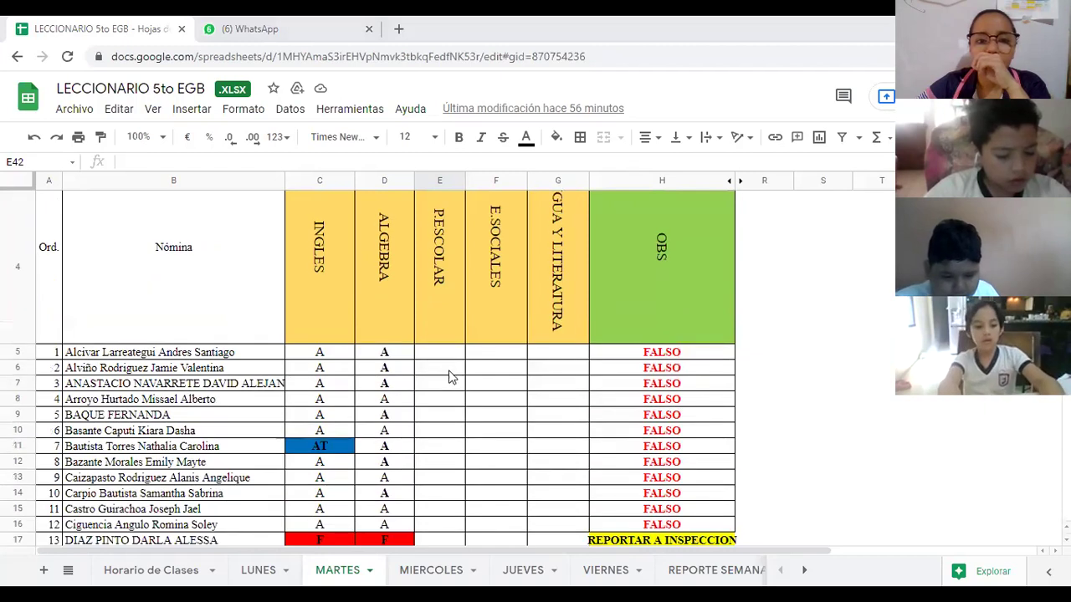
left_click(496, 356)
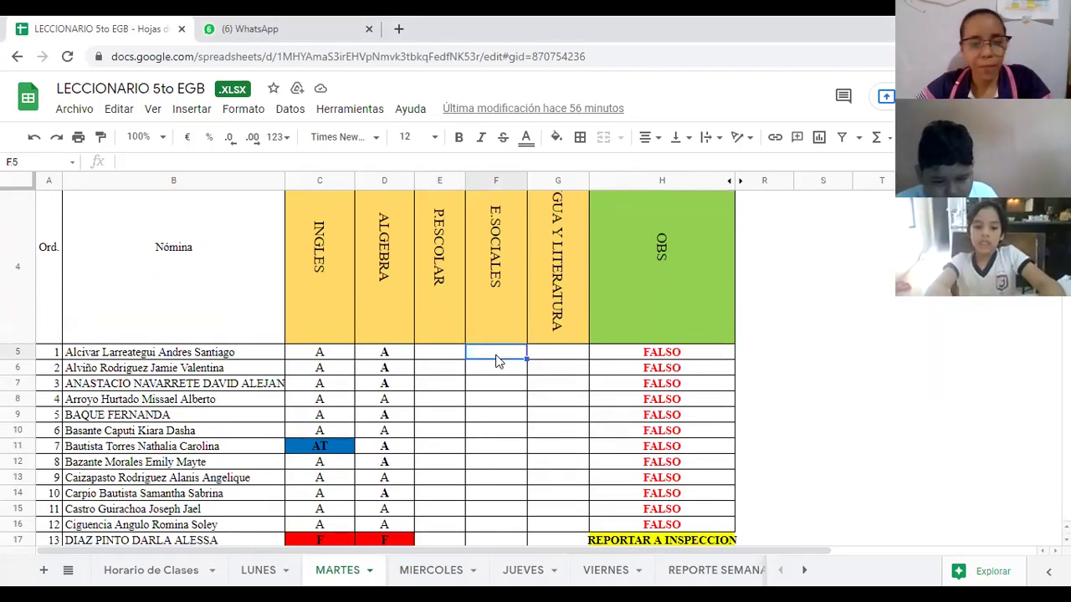
type("A")
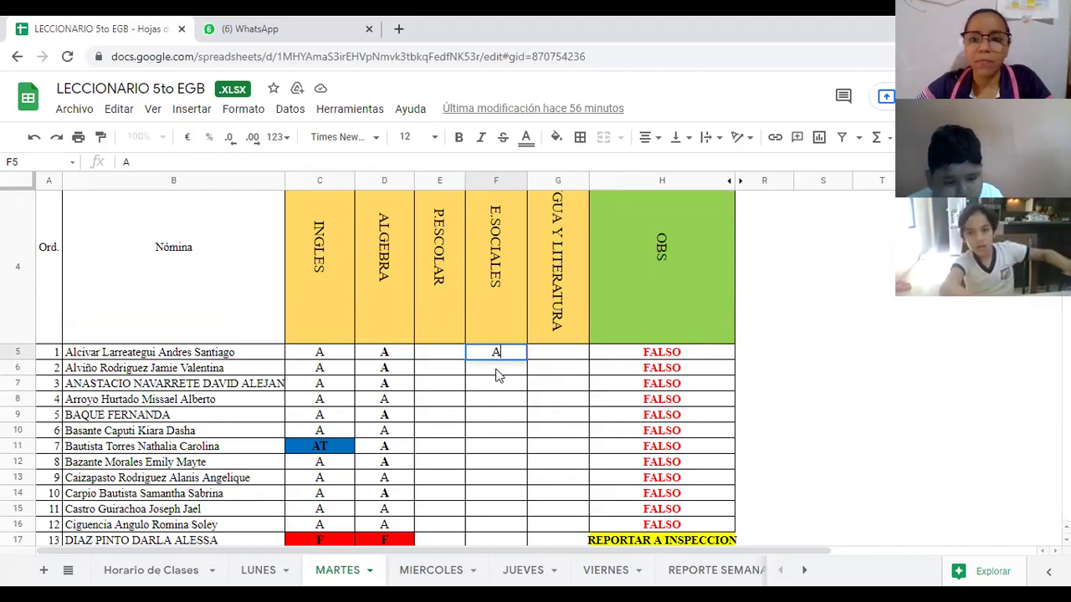
key("Return")
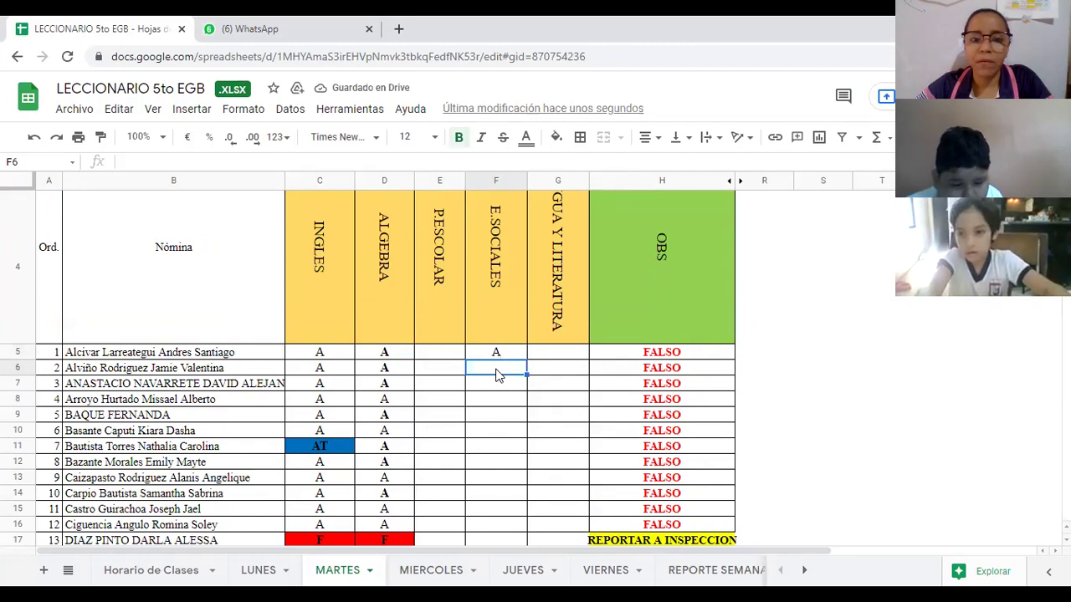
type("F")
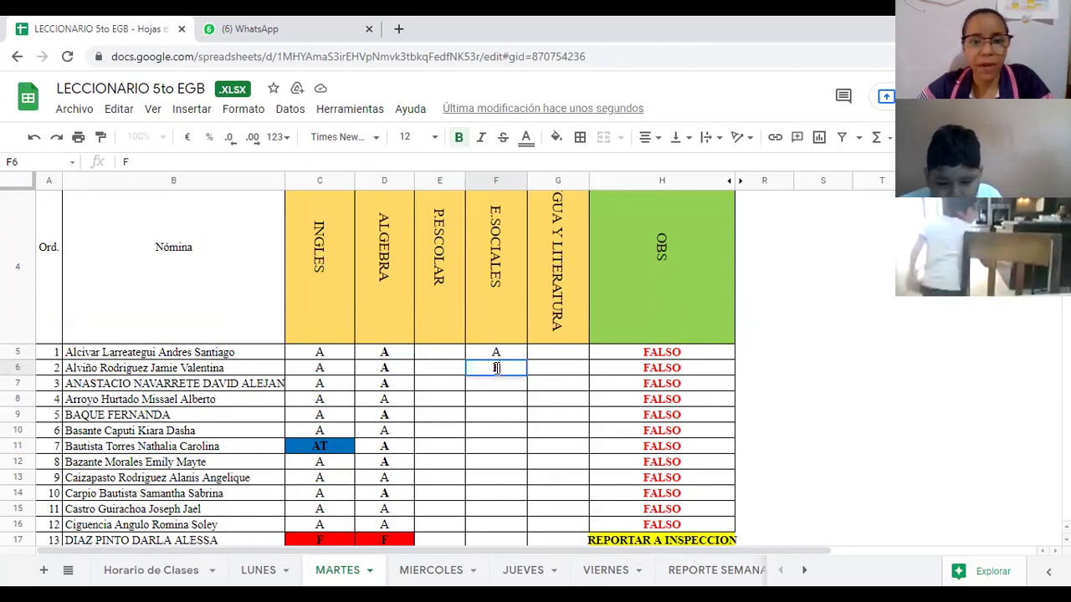
key("Return")
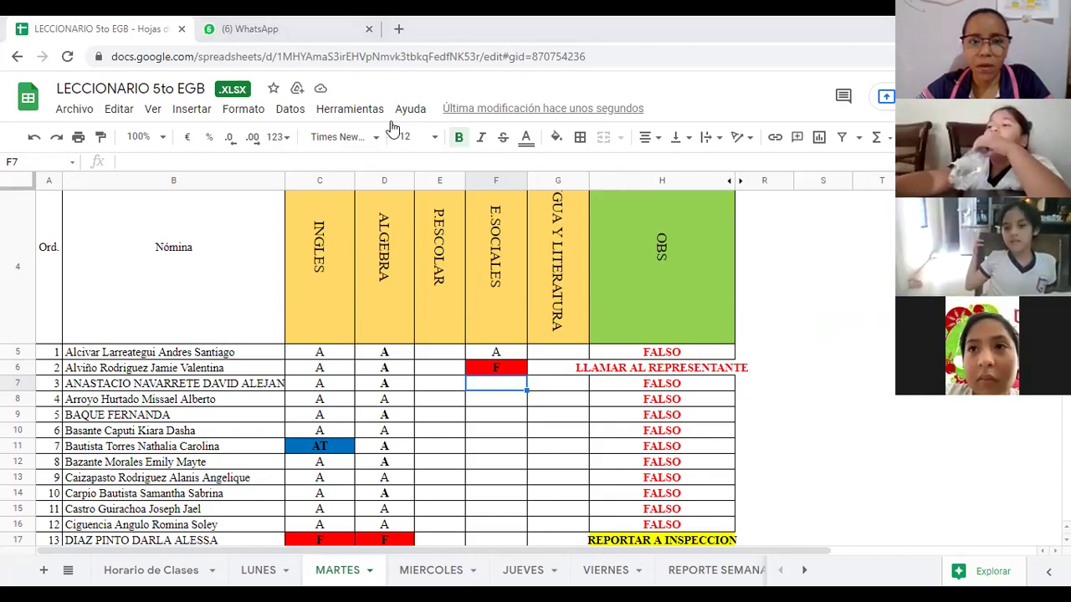
Enter A in the E.SOCIALES column for students 3 to 6, cells F7 to F10.
type("A")
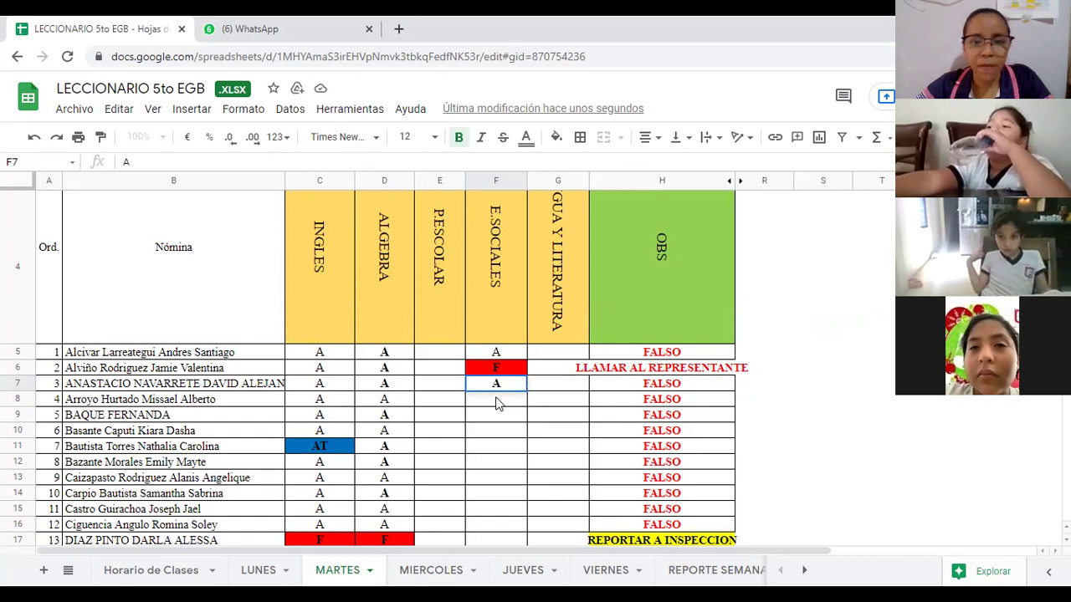
left_click(496, 402)
type("A")
left_click(496, 418)
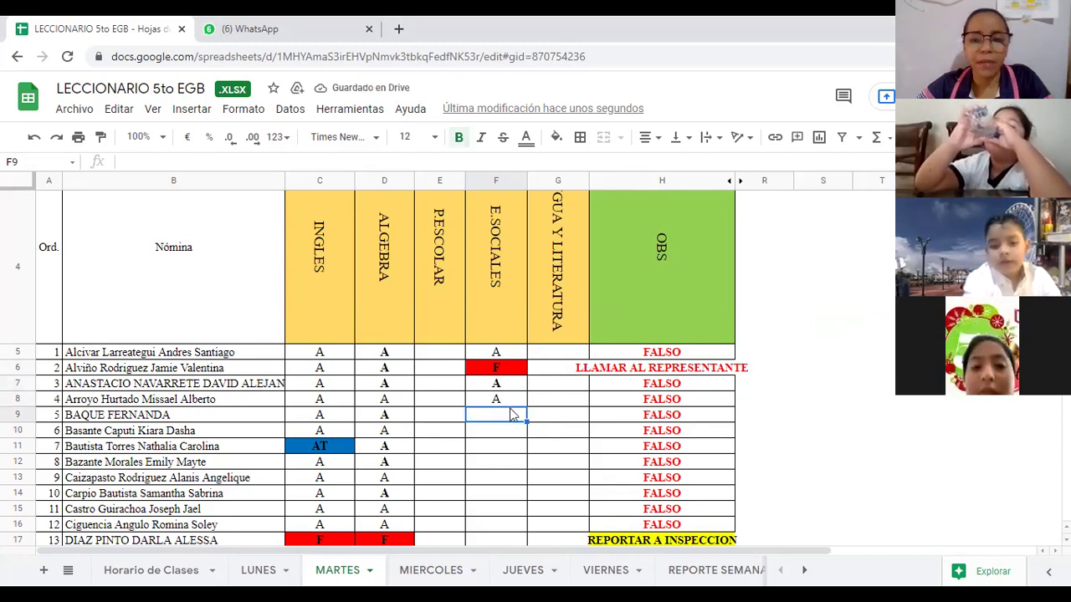
scroll(508, 413, "down", 3)
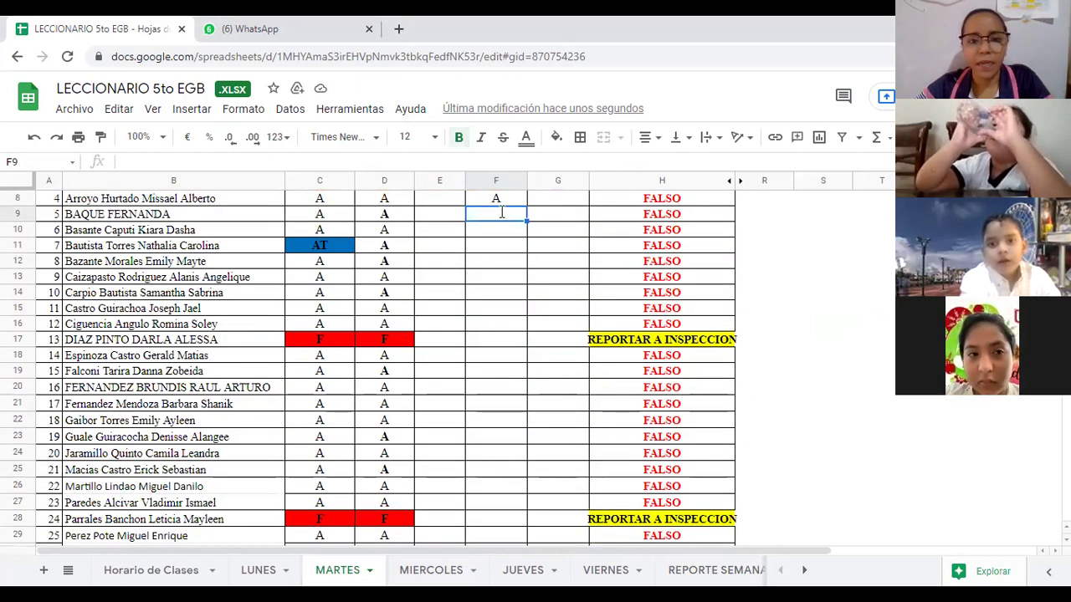
type("A")
key("Return")
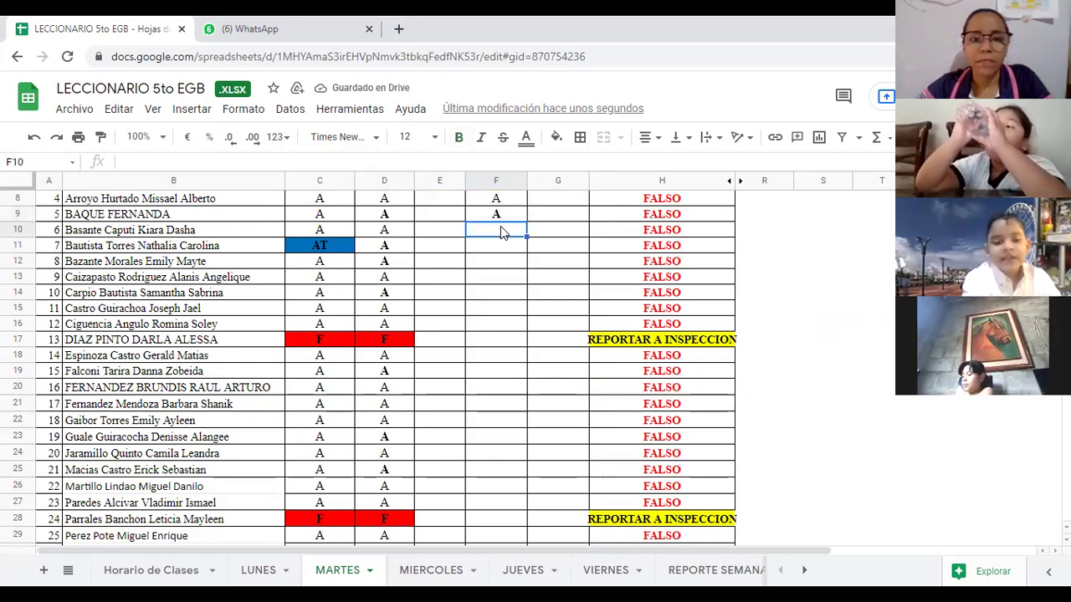
type("A")
key("Return")
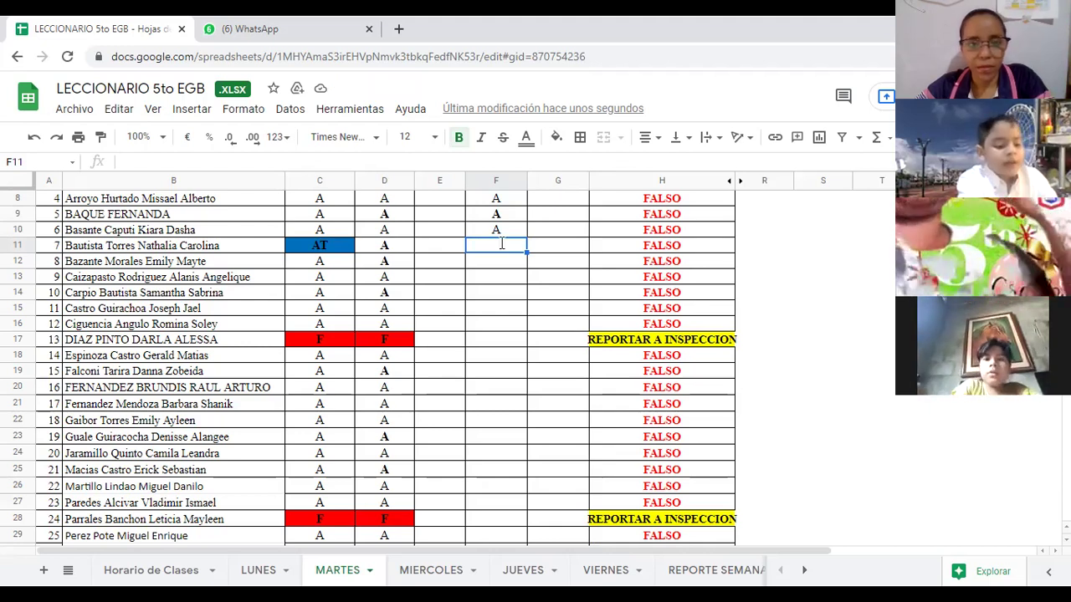
In the E.SOCIALES column, enter F for student 7 (F11) and A for students 8 to 12 (F12 to F16).
type("F")
key("Return")
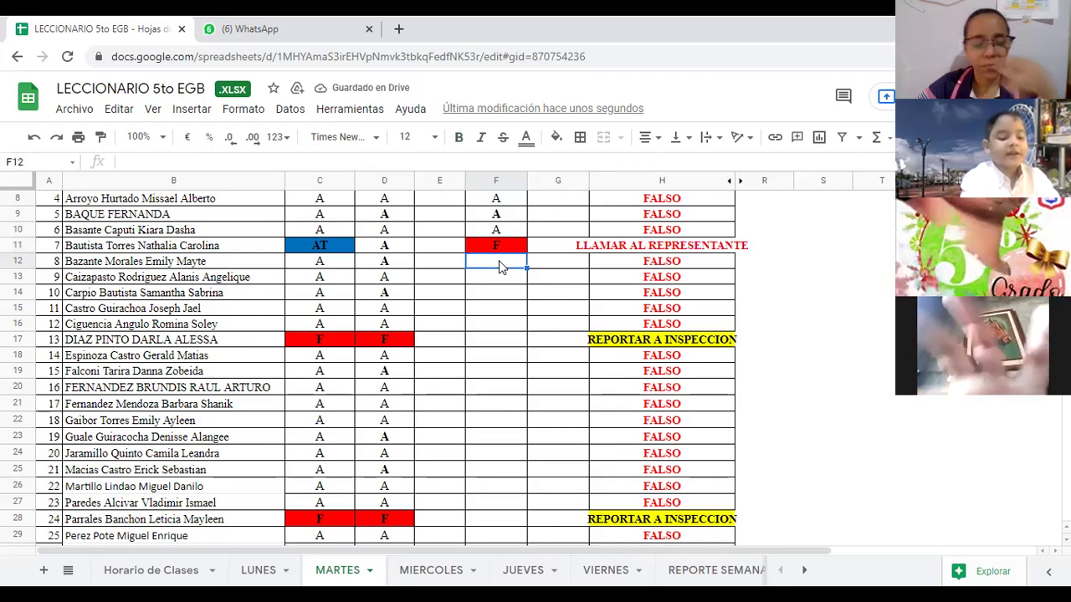
type("A")
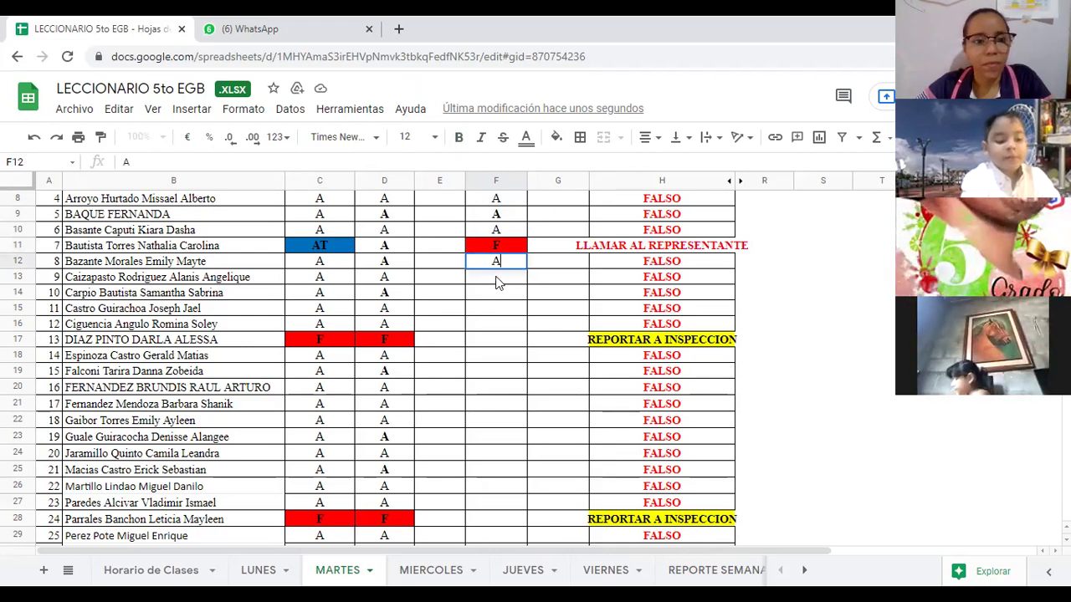
key("Return")
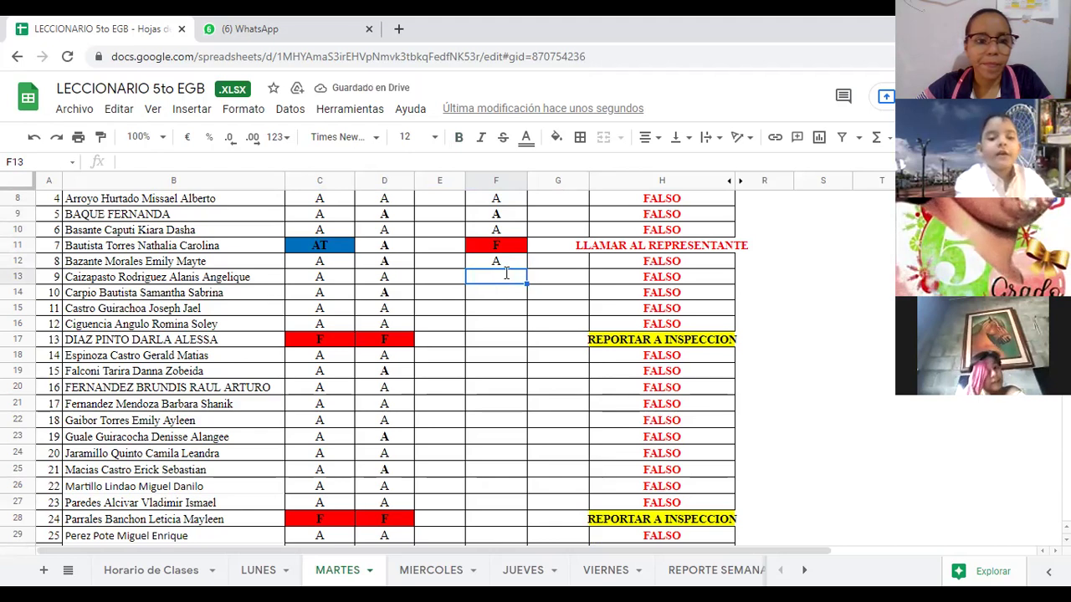
type("A")
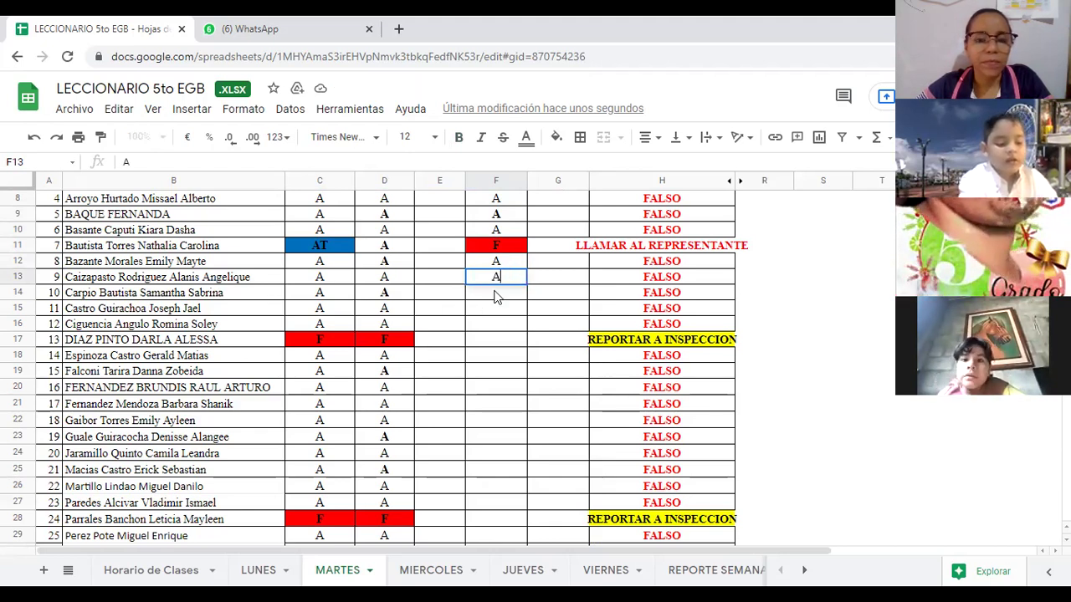
key("Return")
type("A")
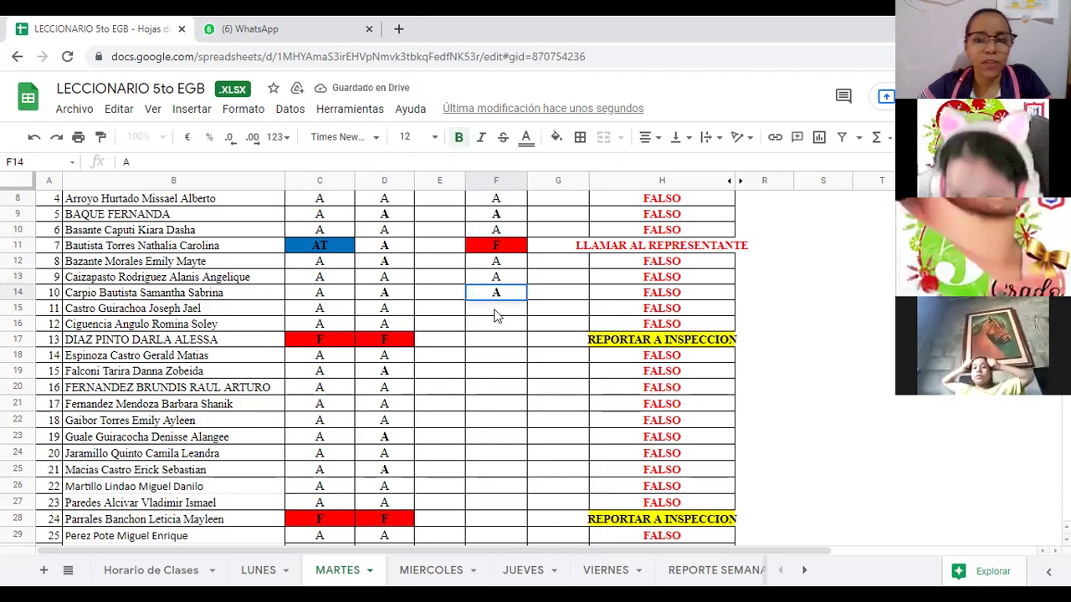
key("Return")
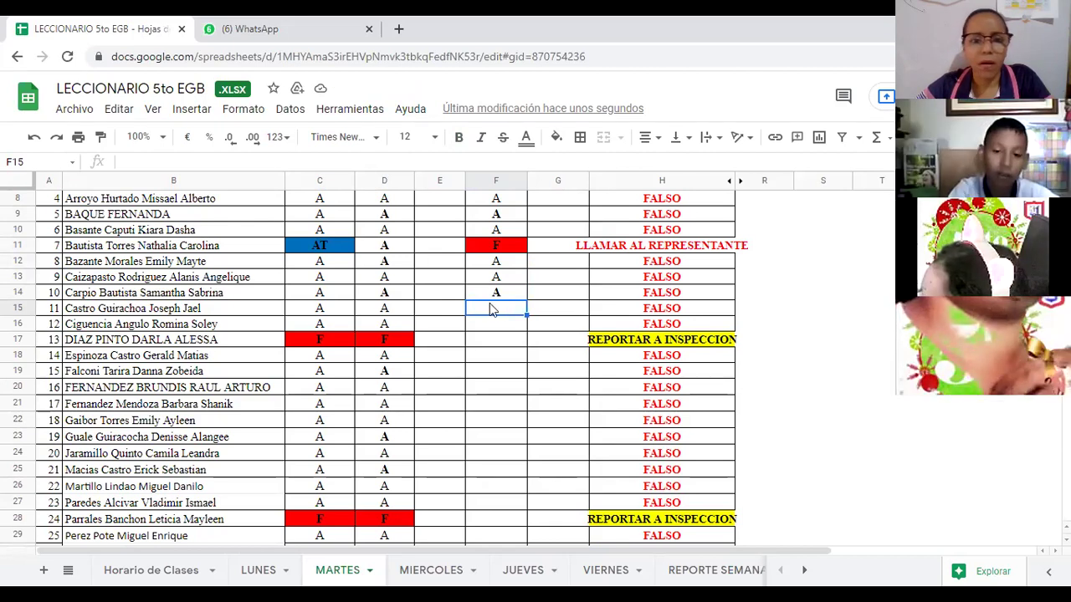
type("A")
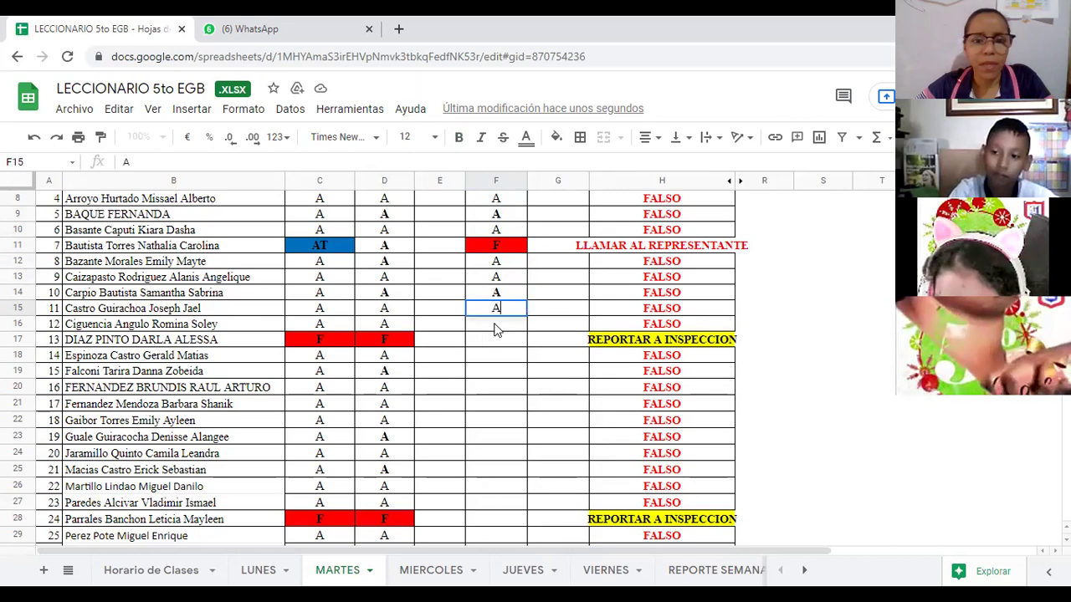
key("Return")
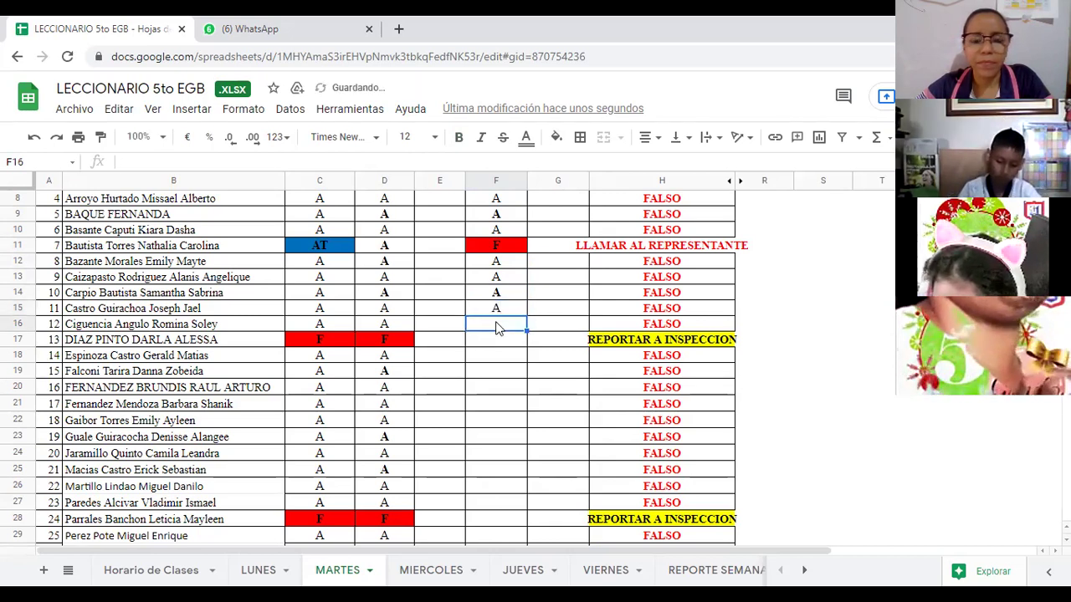
type("A")
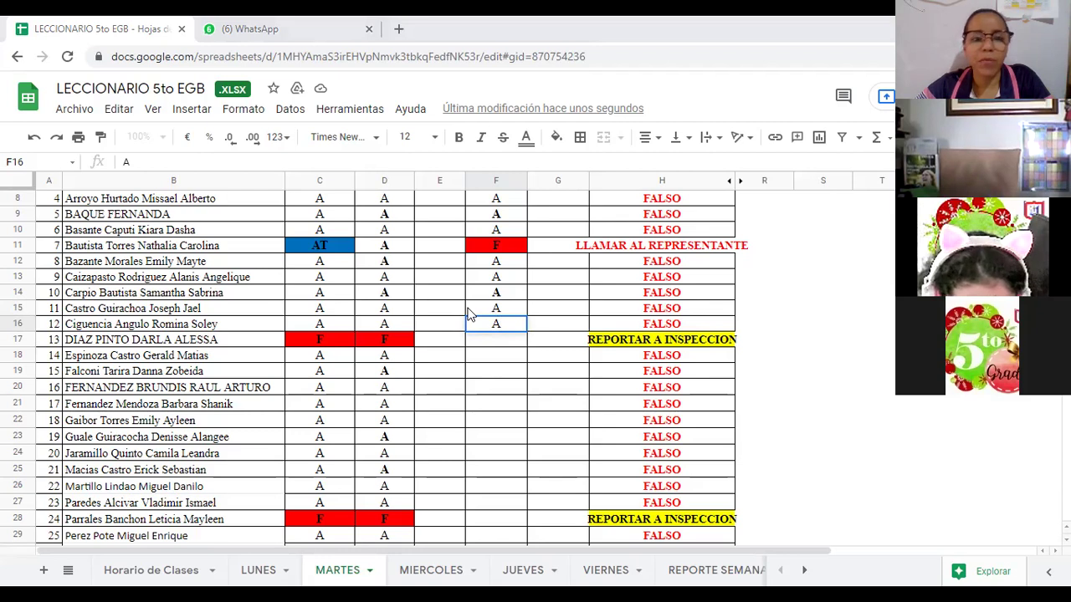
Enter F for student 13 in both the E.SOCIALES and P.ESCOLAR columns, cells F17 and E17.
left_click(502, 346)
type("F")
key("Left")
type("F")
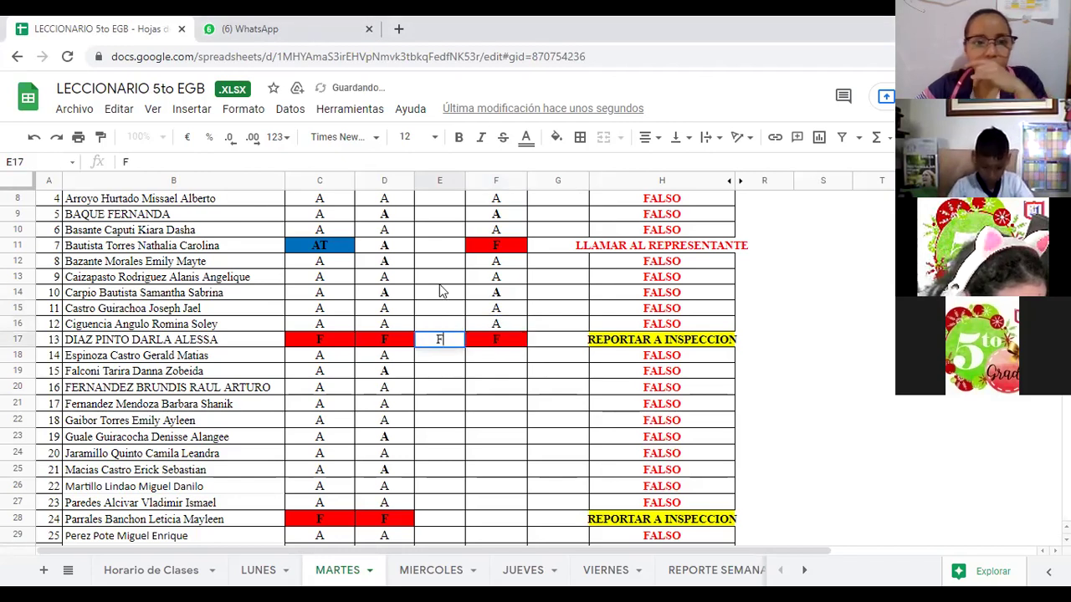
key("Return")
key("Right")
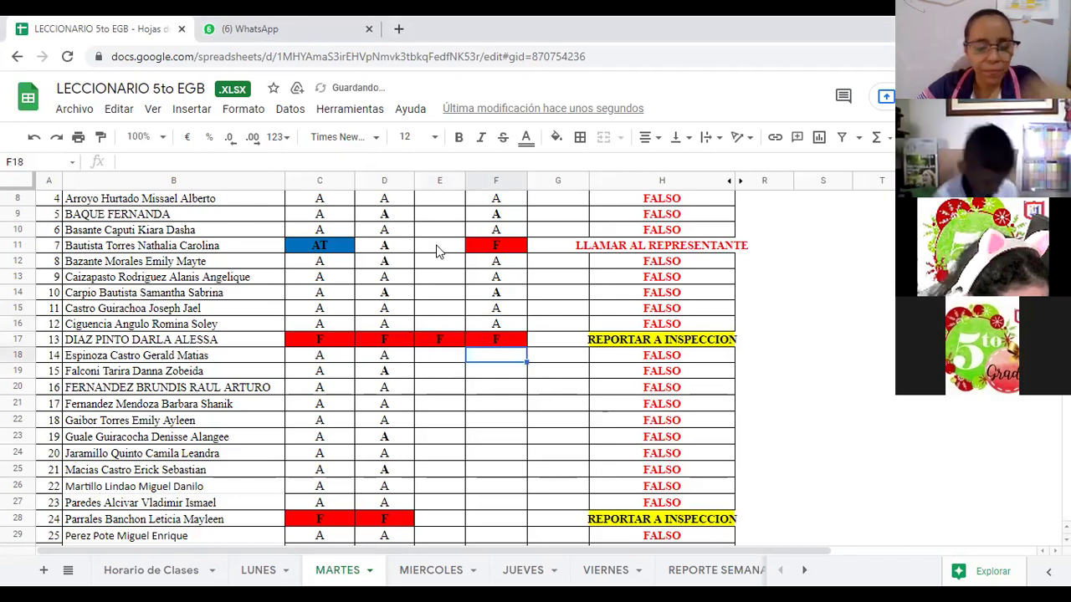
Enter F for student 7 in the P.ESCOLAR column, cell E11.
left_click(439, 248)
type("F")
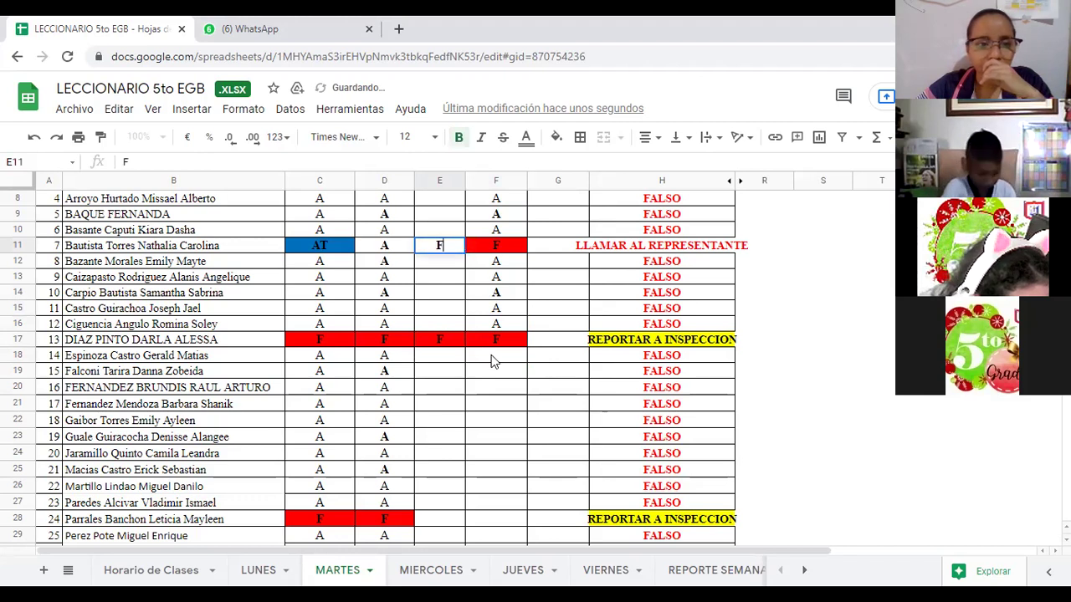
left_click(493, 362)
Enter A in the E.SOCIALES column for students 14 to 16, cells F18 to F20.
scroll(493, 362, "down", 1)
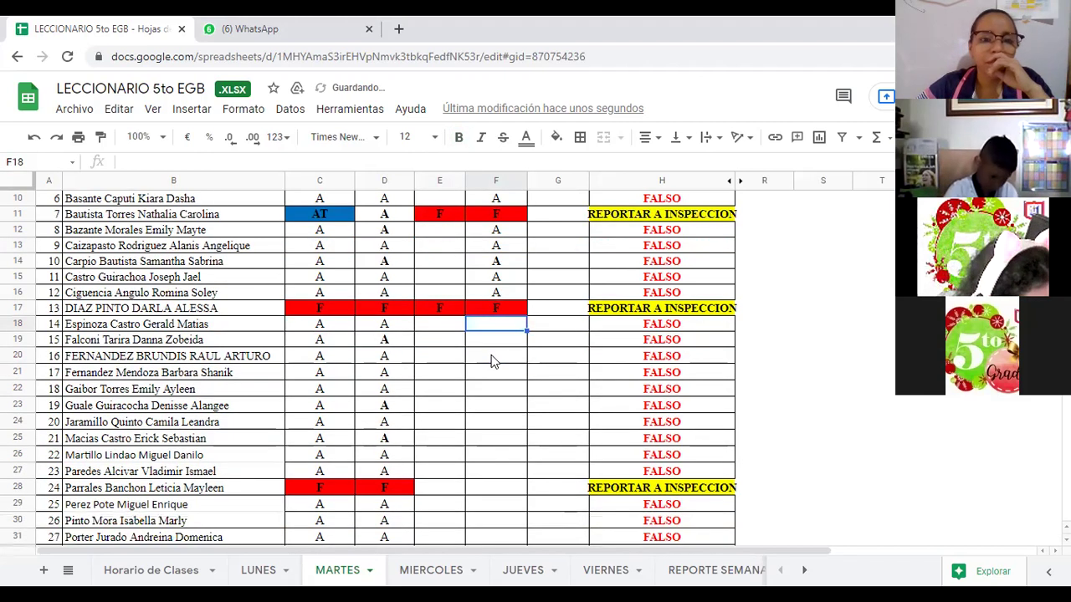
scroll(493, 360, "down", 2)
scroll(491, 215, "down", 1)
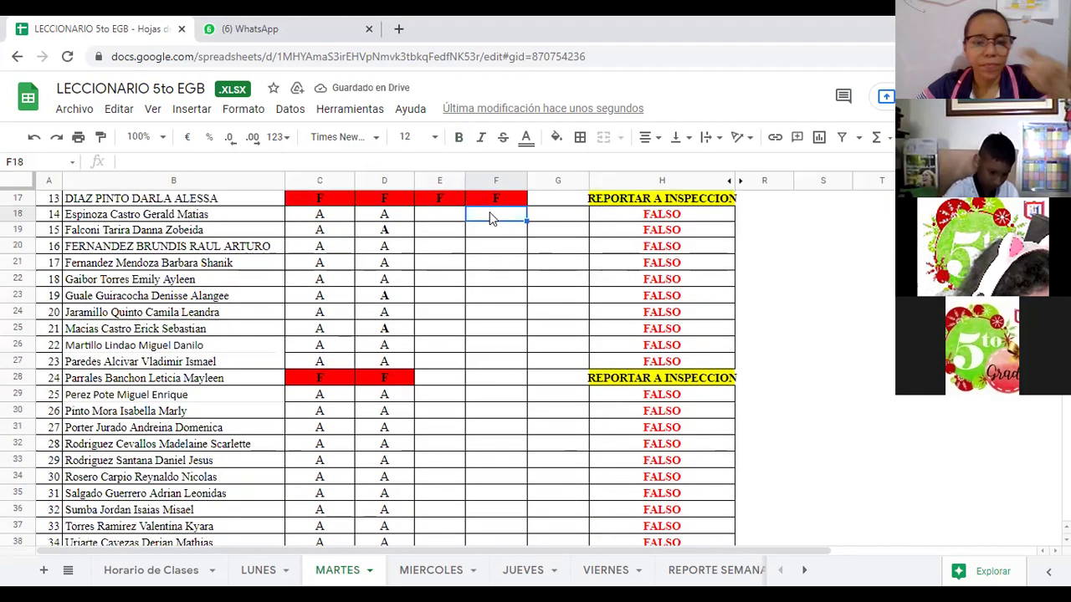
type("A")
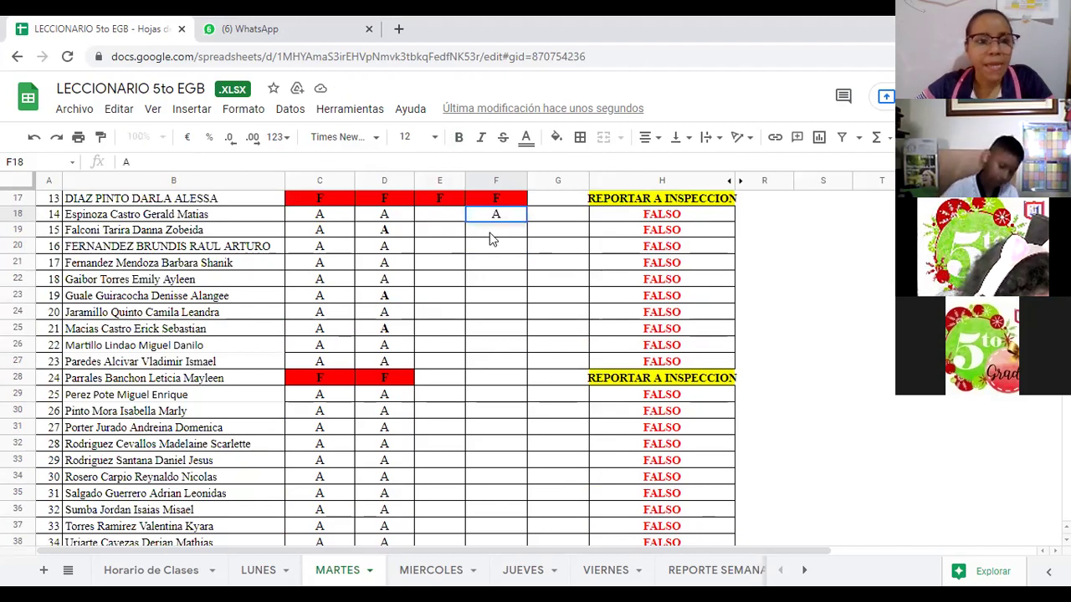
key("Return")
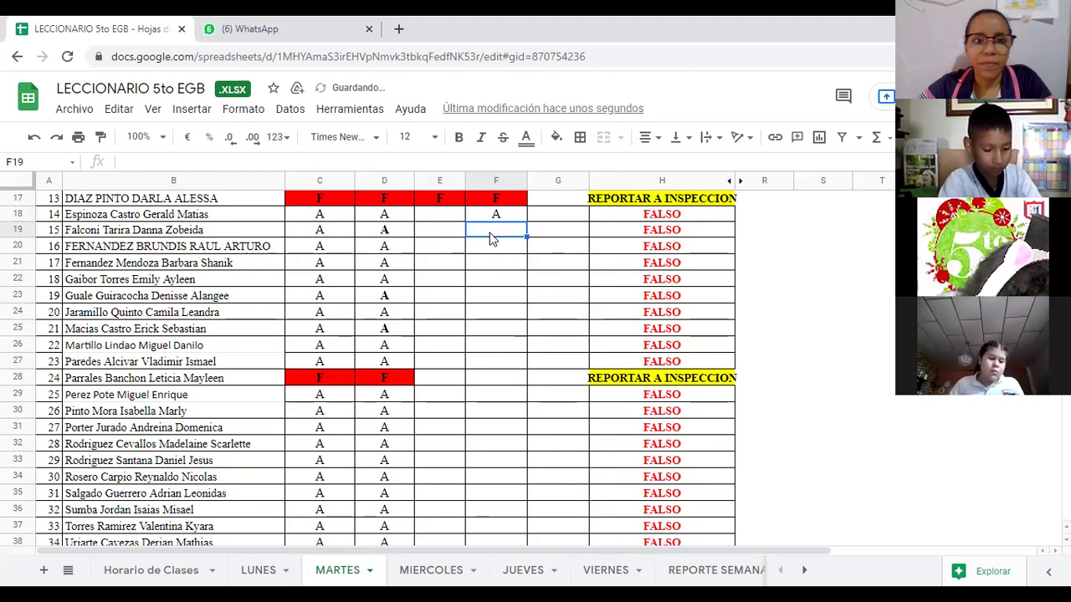
type("A")
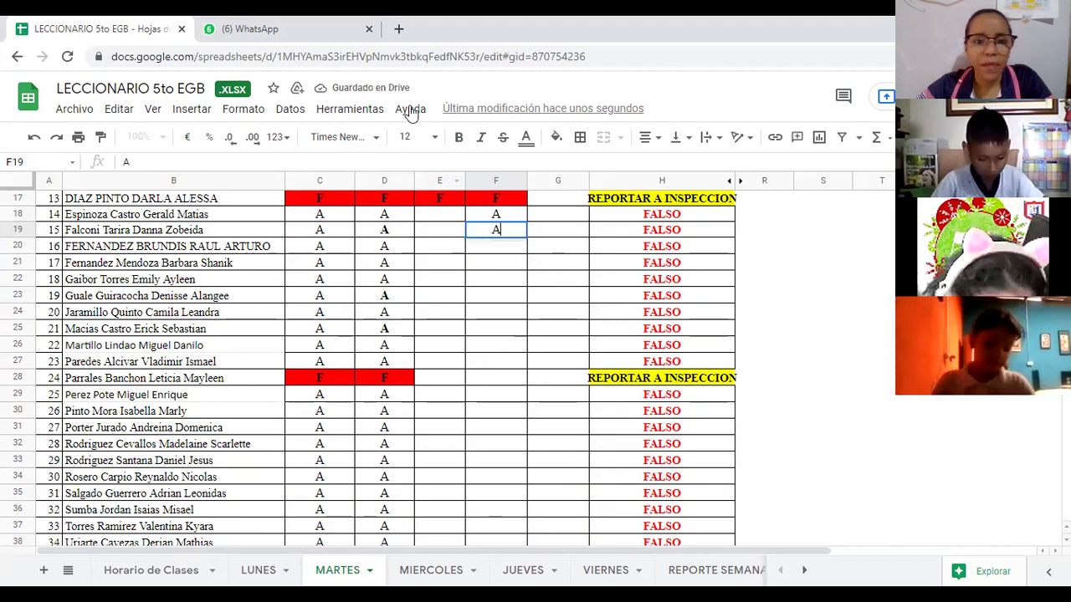
left_click(497, 247)
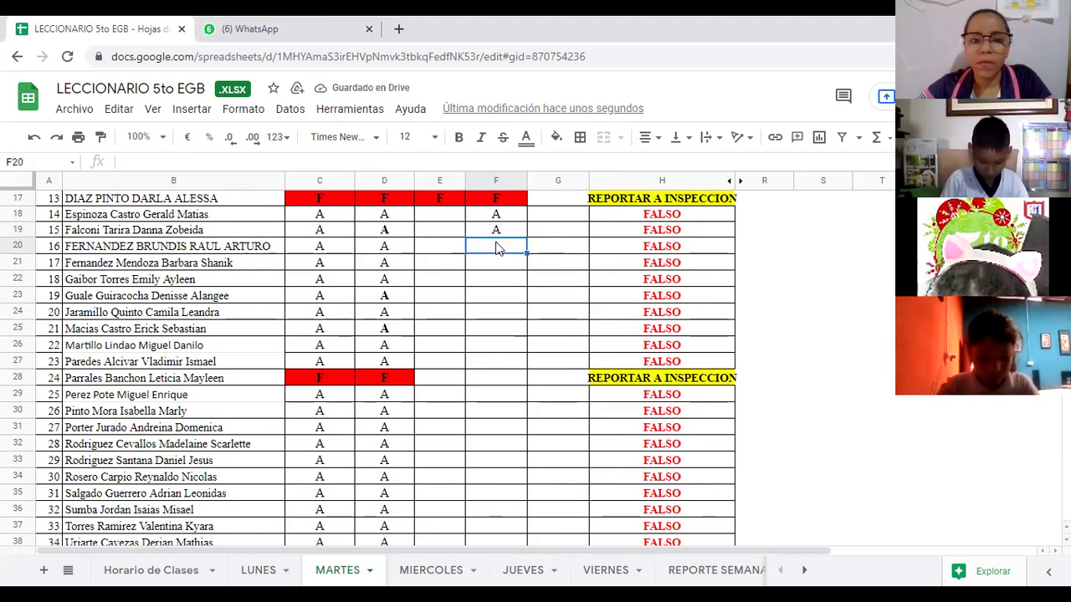
type("A")
key("Return")
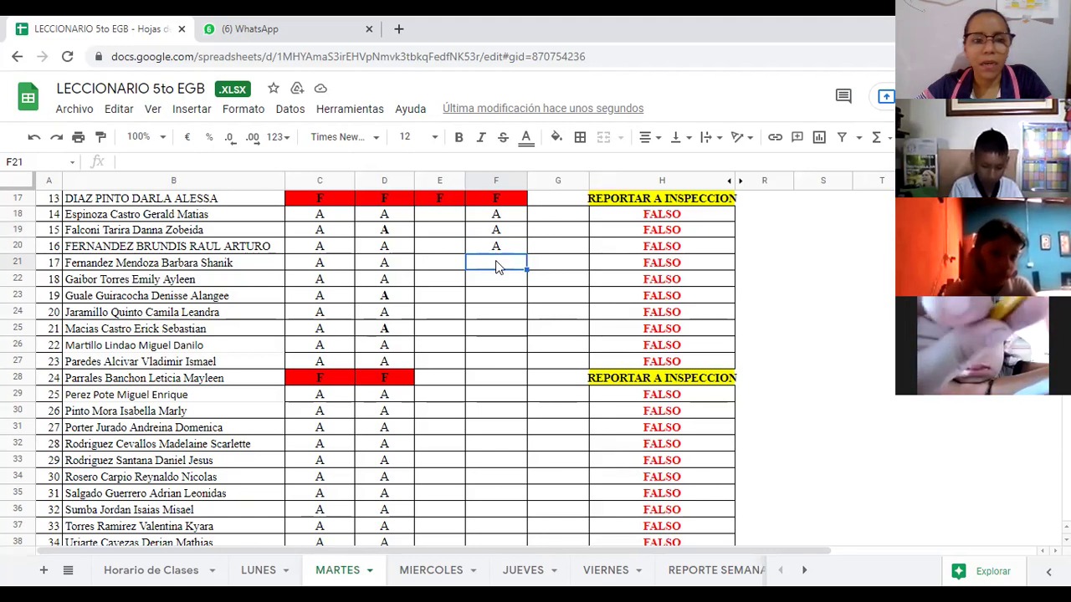
Enter A in the E.SOCIALES column for students 17 to 20, cells F21 to F24.
type("A")
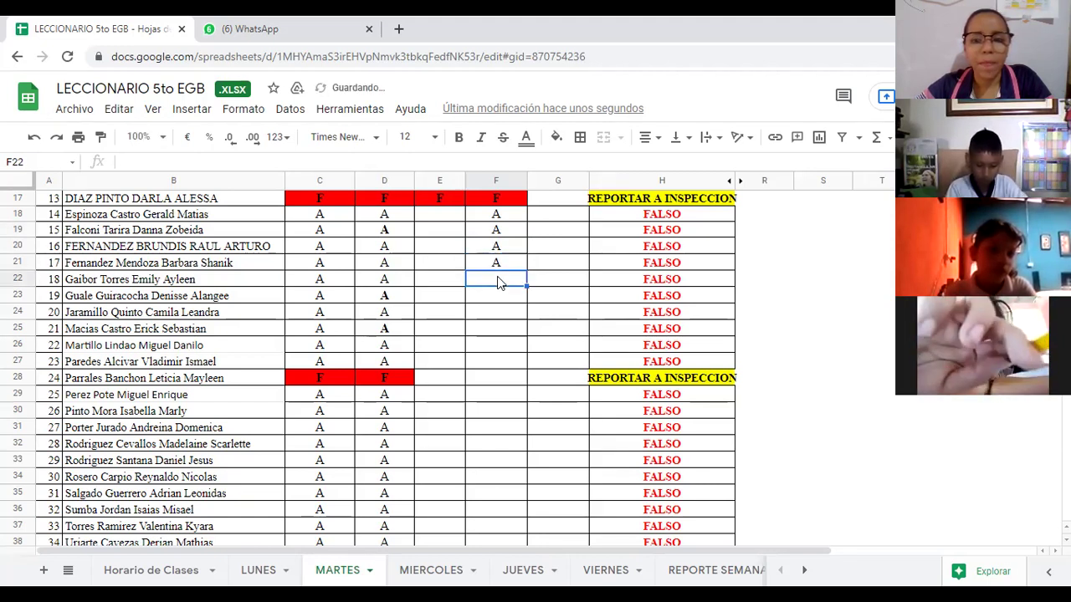
key("Return")
type("A")
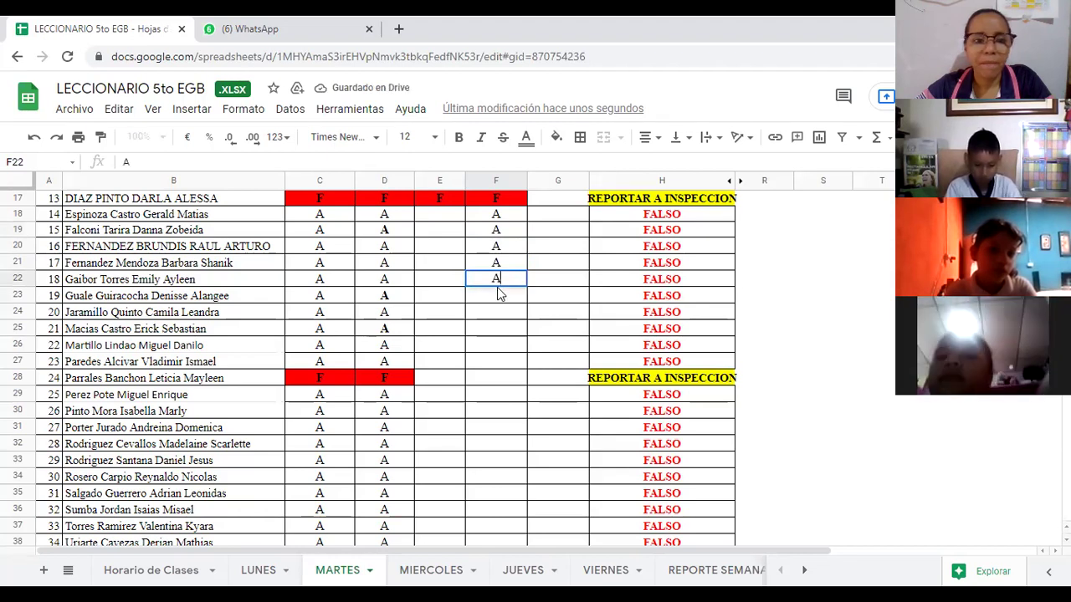
key("Return")
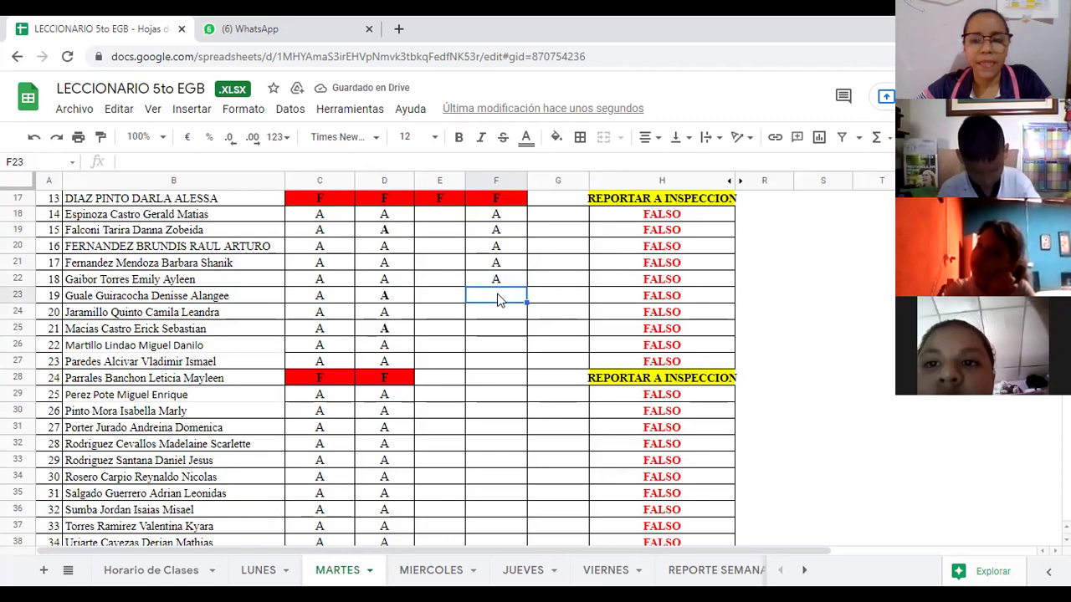
type("A")
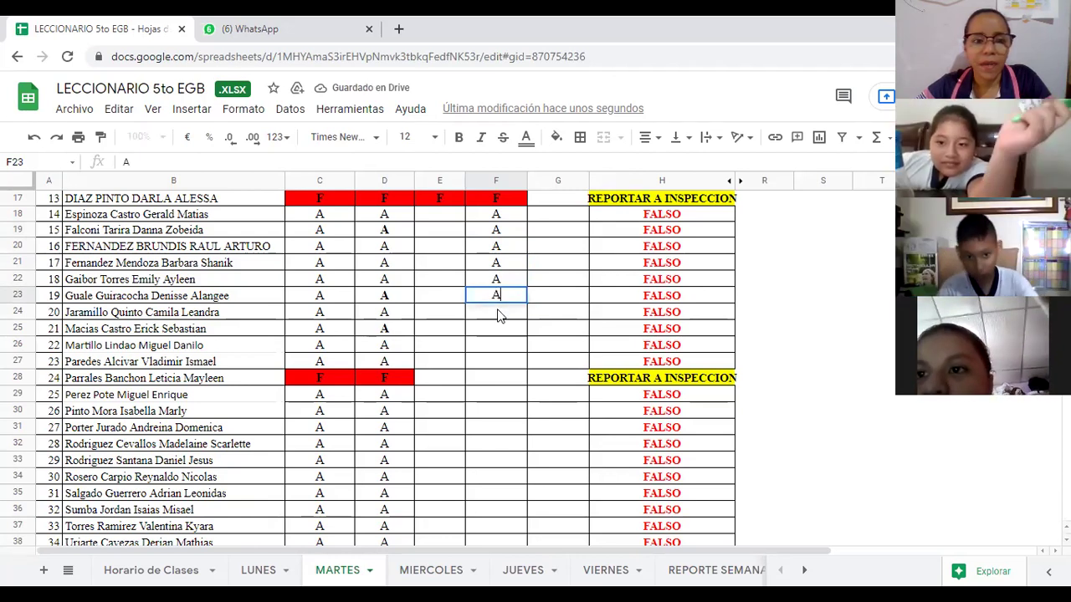
key("Return")
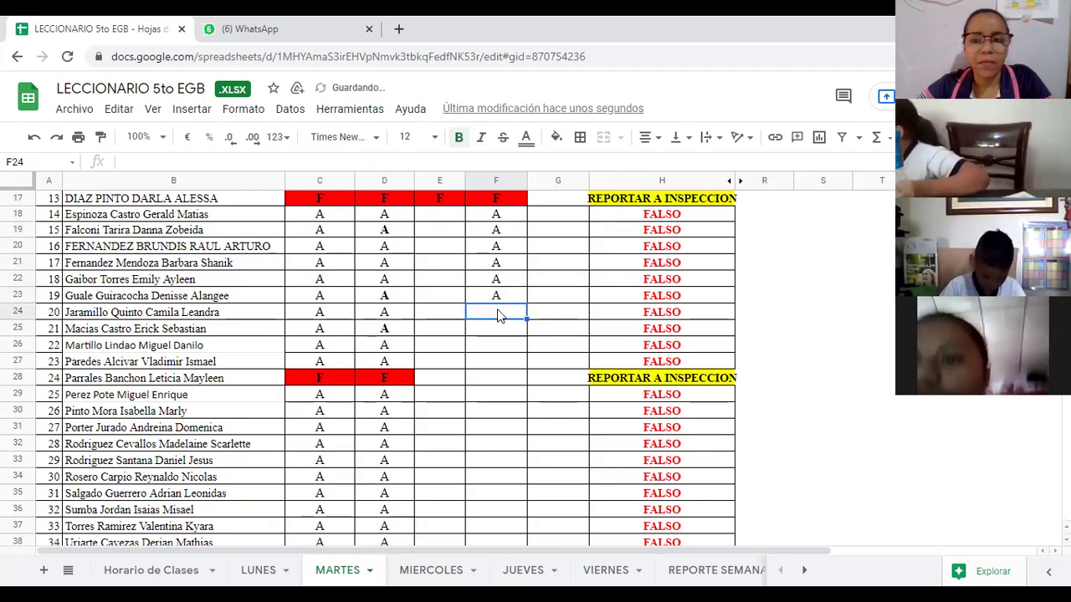
type("A")
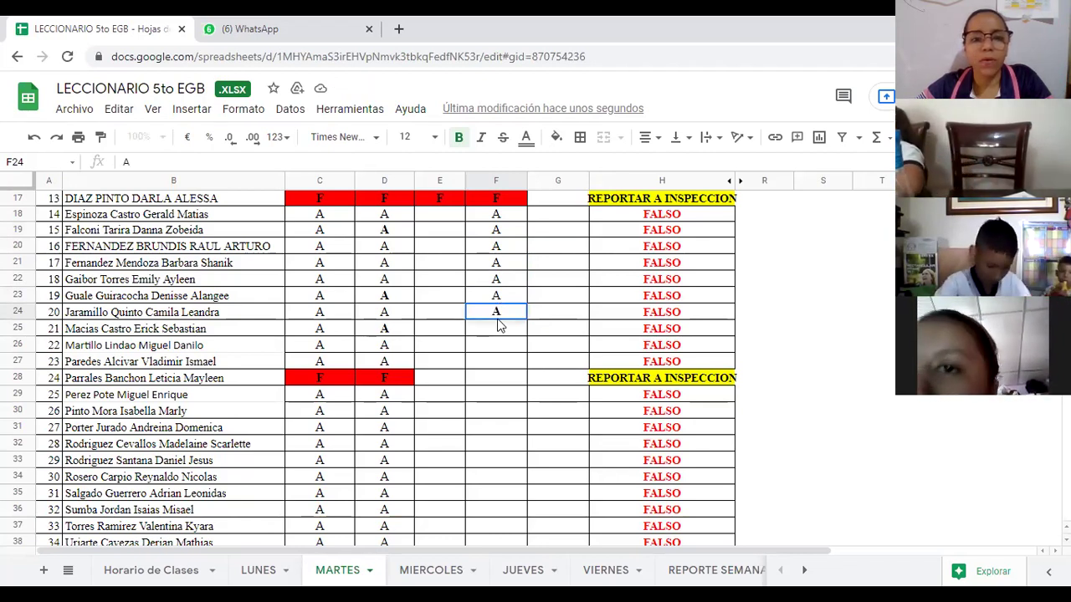
scroll(542, 310, "down", 1)
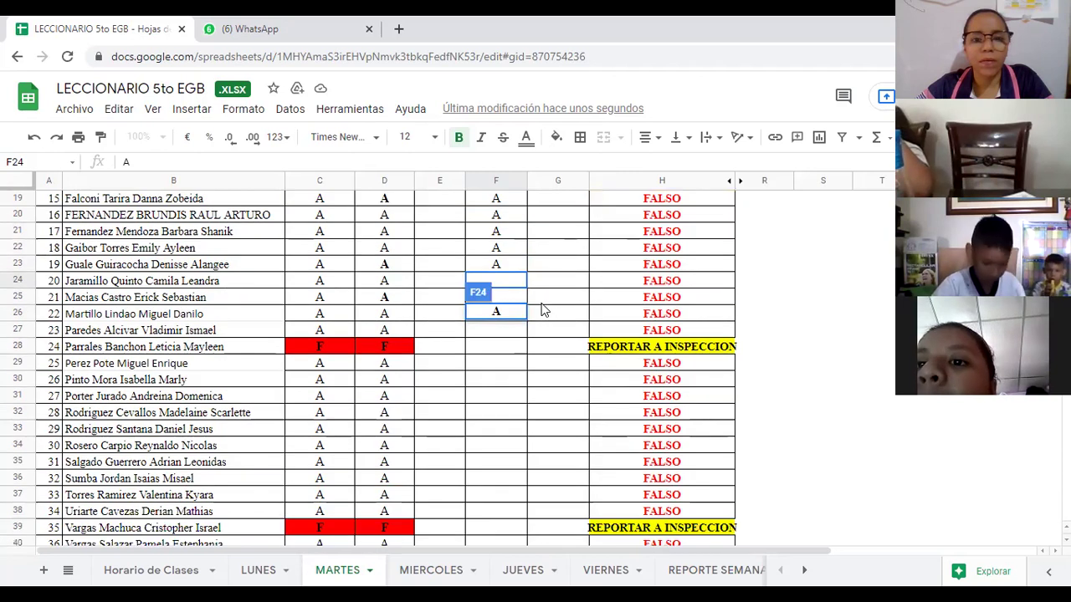
key("Return")
key("Right")
Enter A in the E.SOCIALES column for students 21 to 23, cells F25 to F27.
scroll(508, 281, "down", 2)
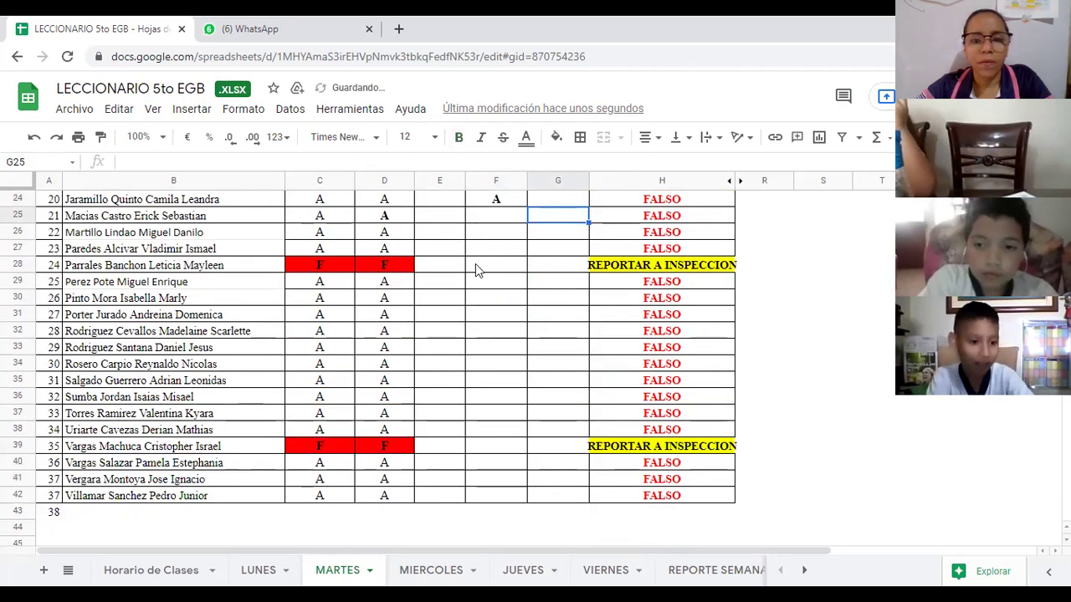
left_click(499, 216)
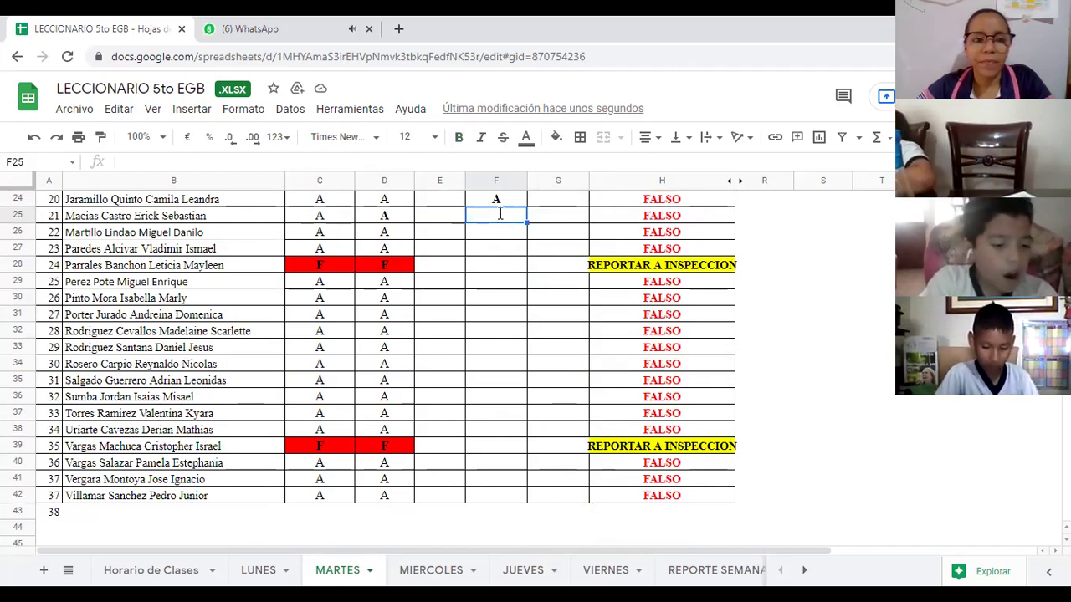
type("A")
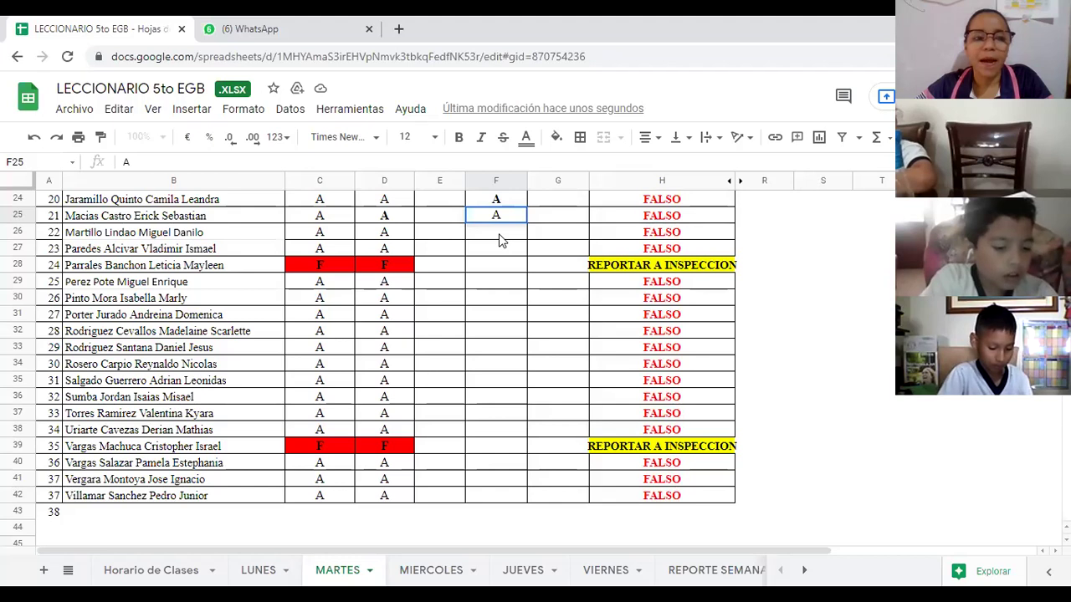
key("Return")
type("A")
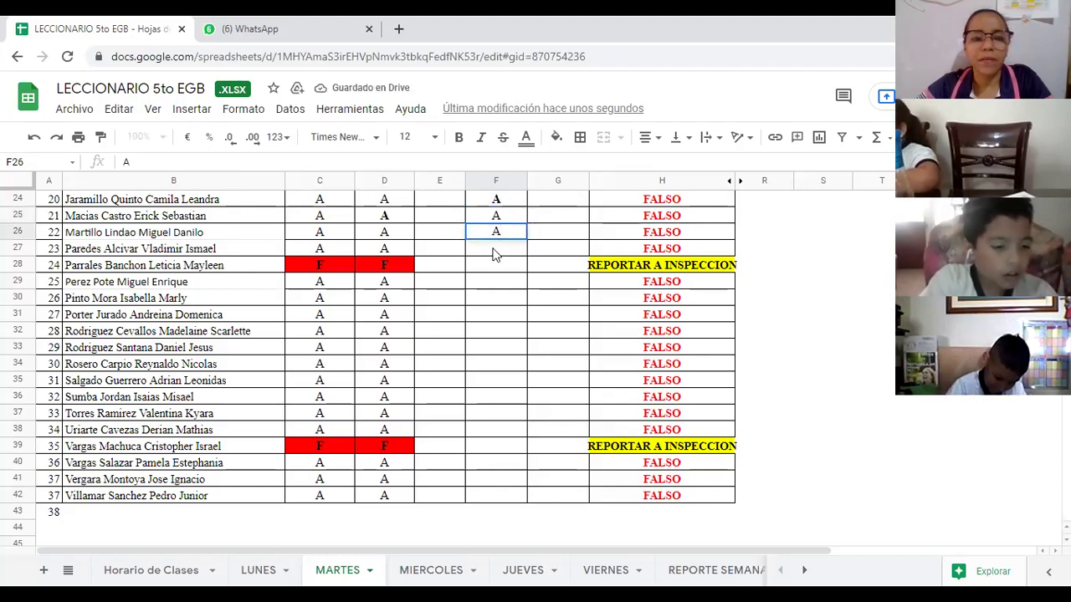
key("Return")
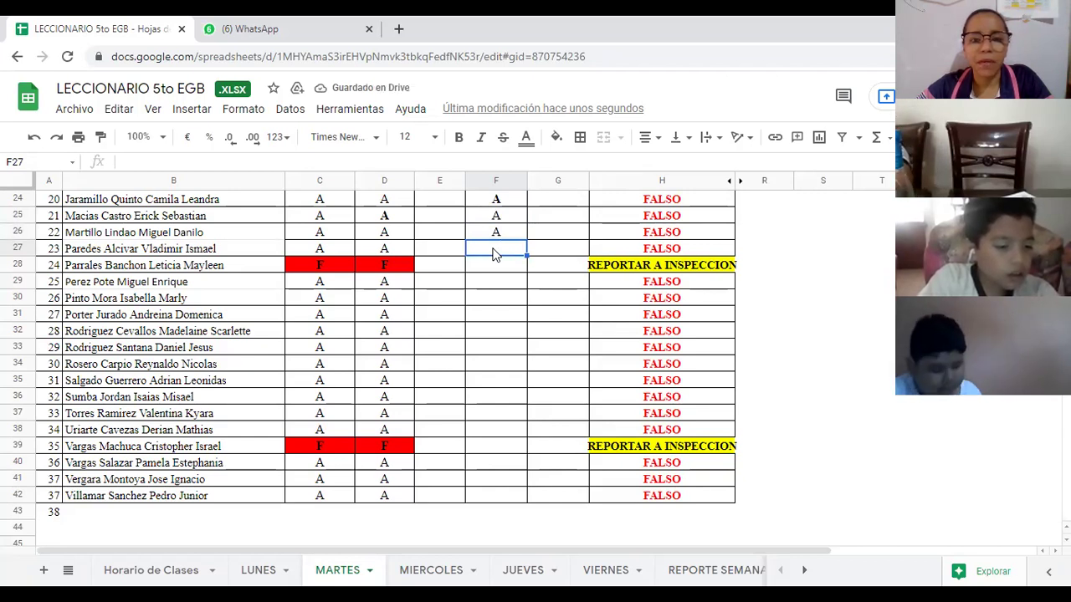
type("A")
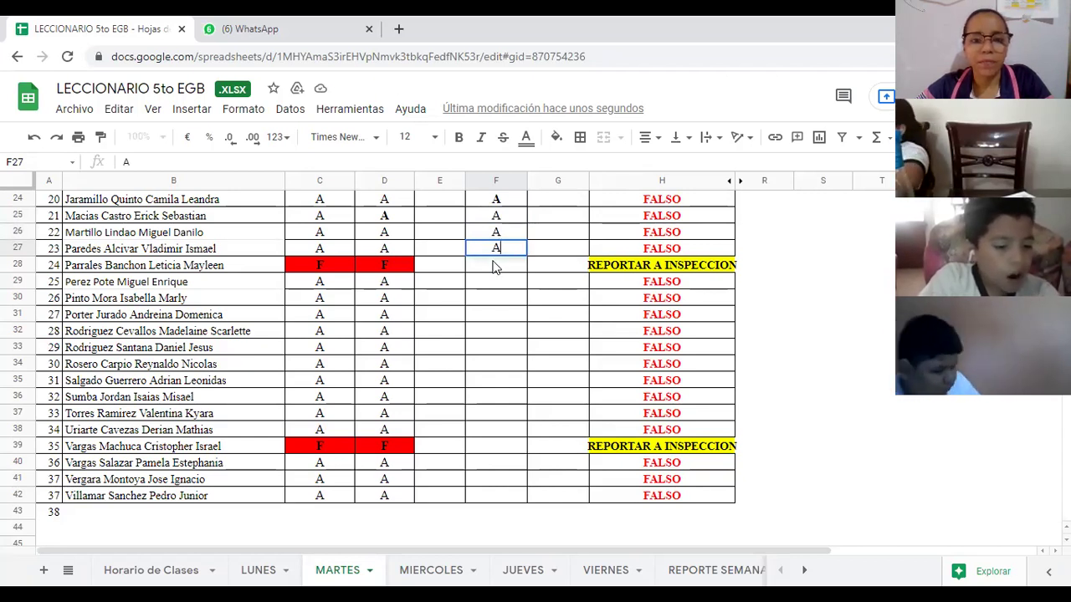
key("Return")
Enter F for student 24 in both the E.SOCIALES and P.ESCOLAR columns, cells F28 and E28.
type("F")
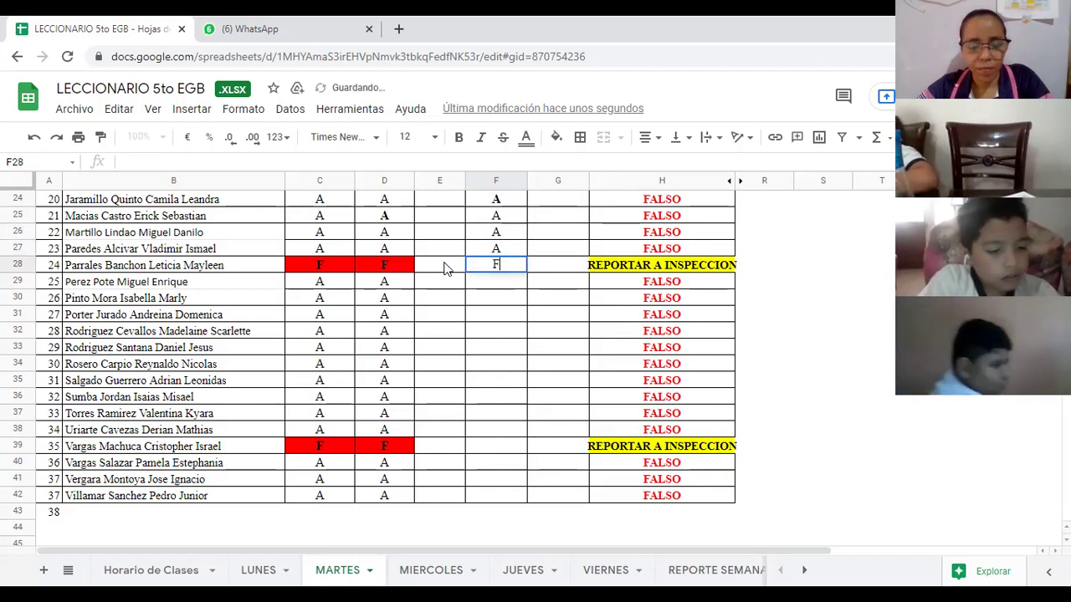
key("Left")
type("F")
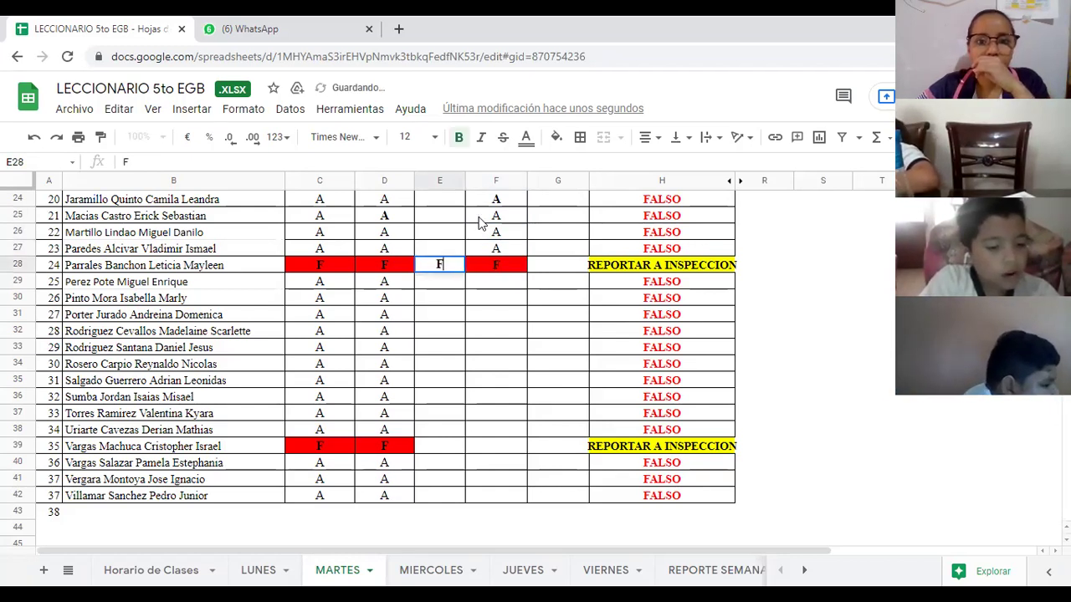
Enter A in the E.SOCIALES column for students 25 to 29, cells F29 to F33.
left_click(494, 287)
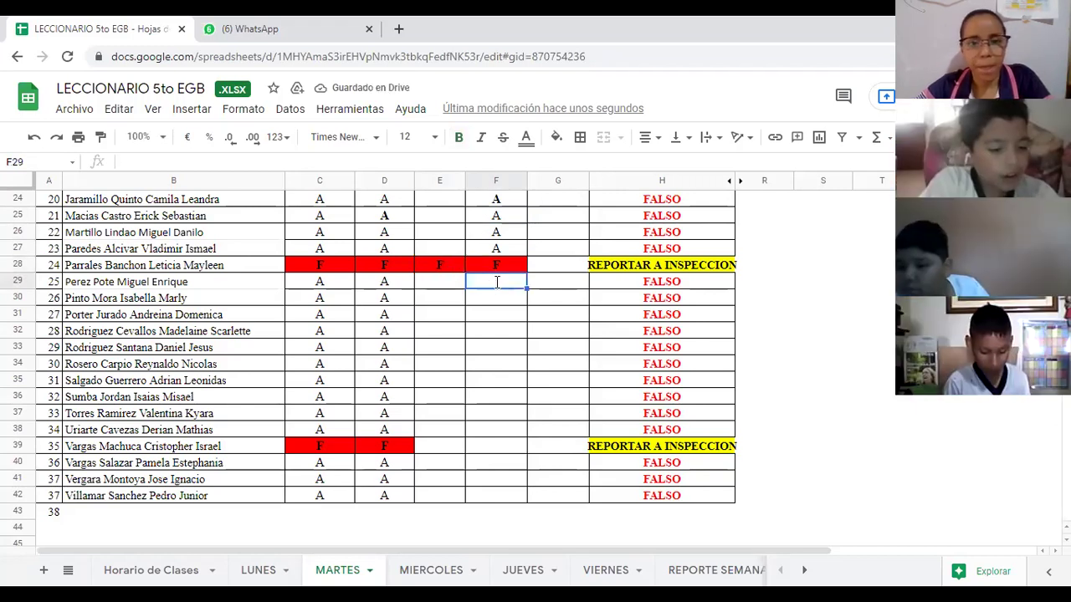
type("A")
key("Return")
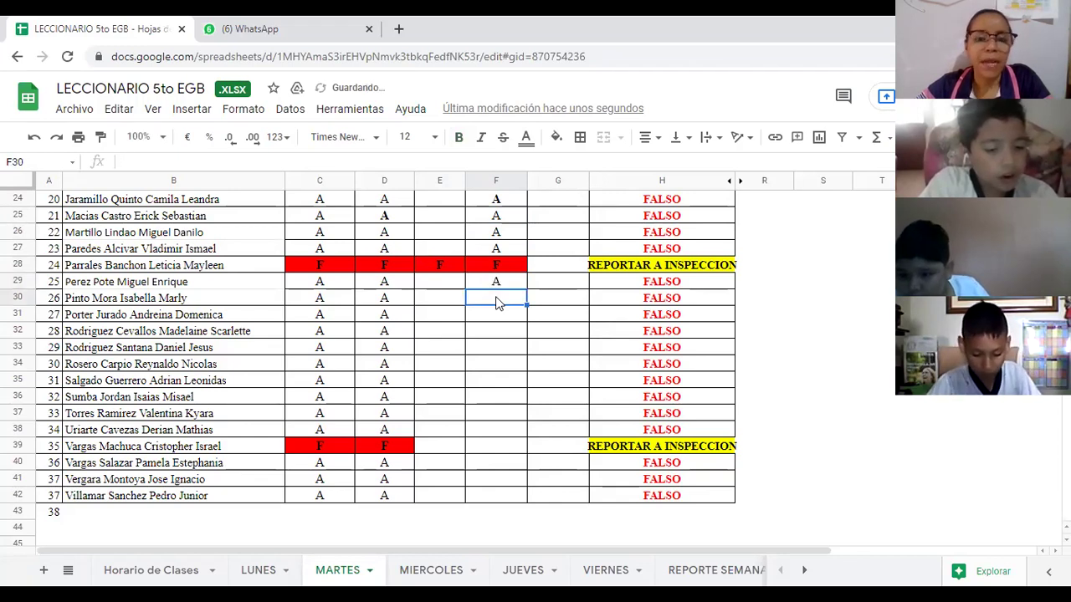
scroll(496, 303, "down", 1)
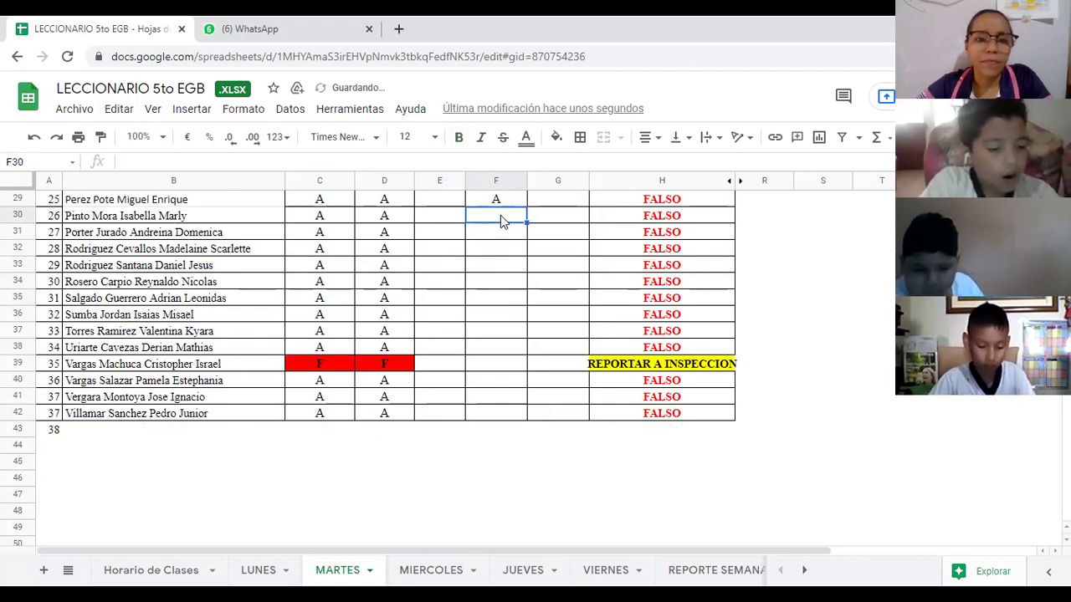
type("A")
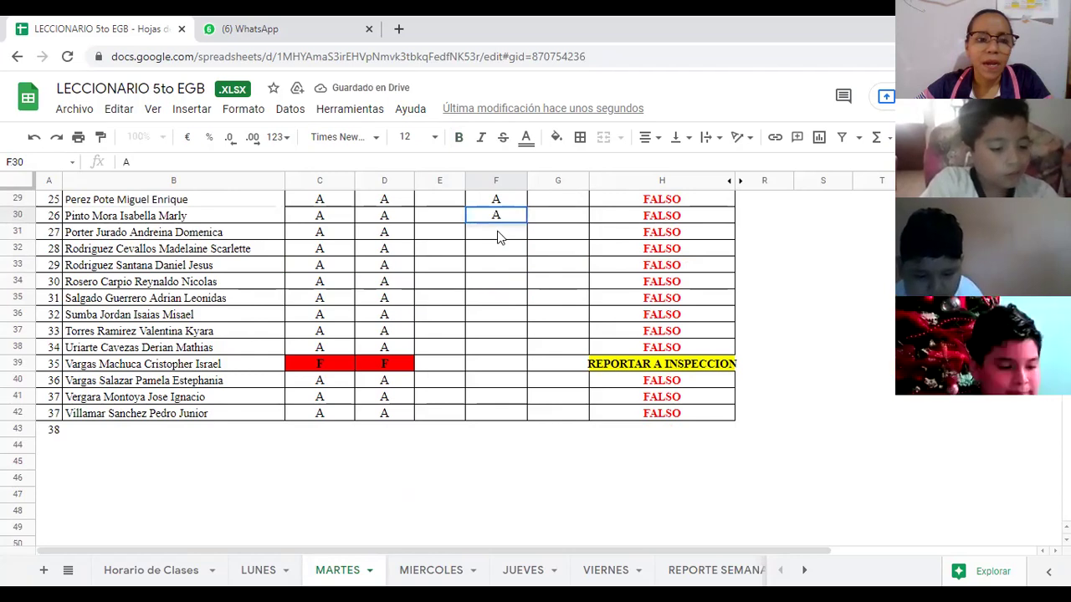
key("Return")
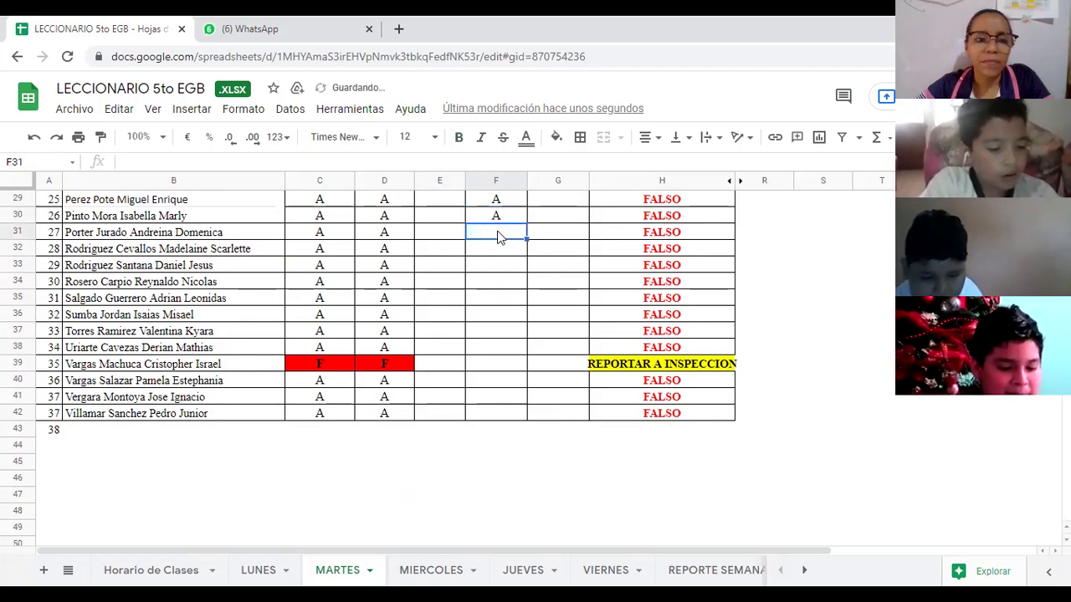
type("A")
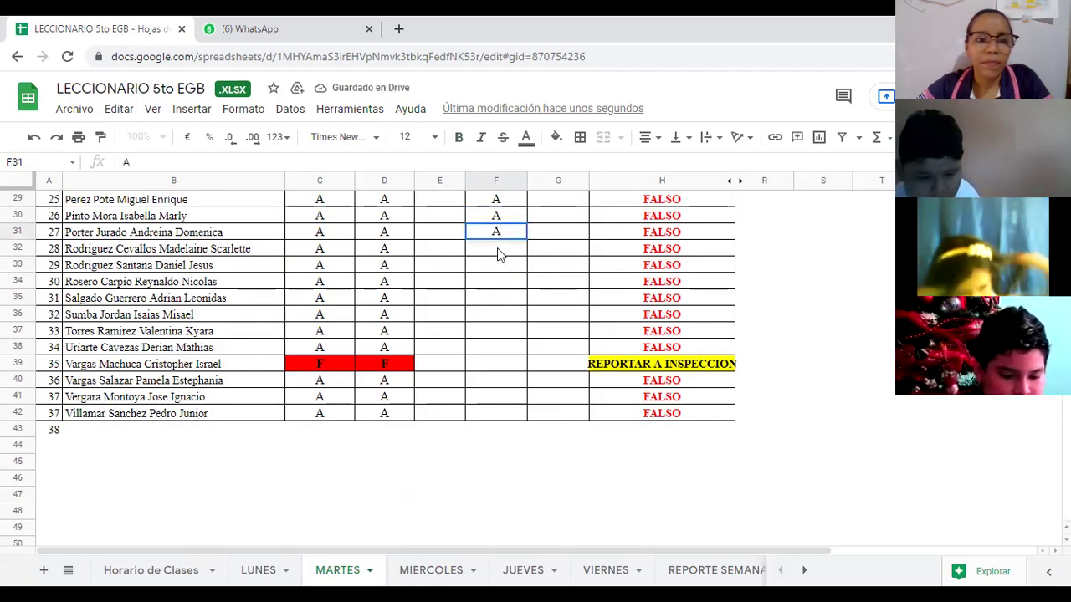
key("Return")
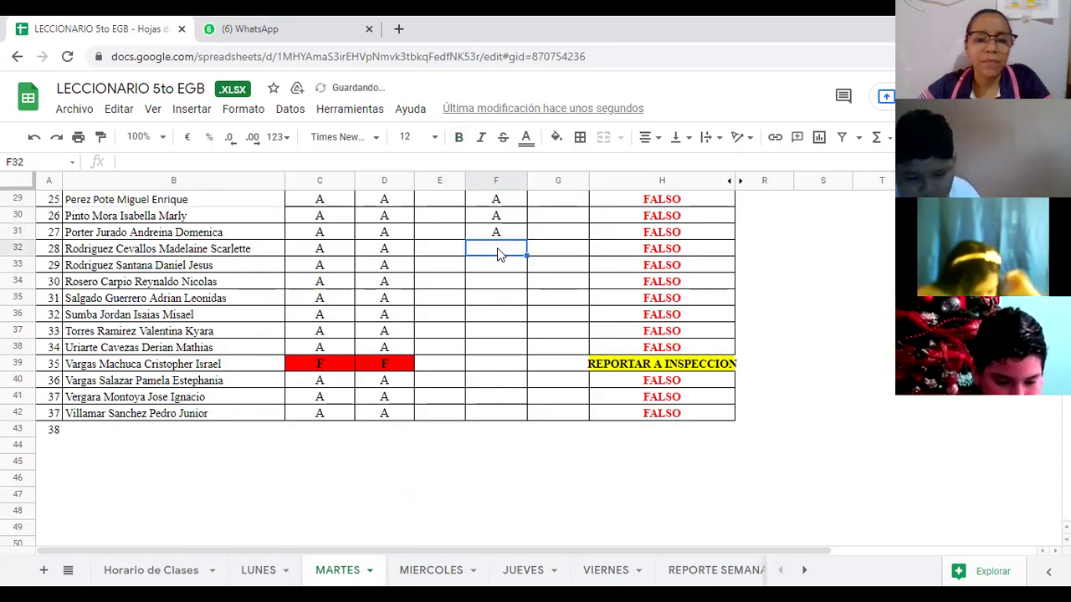
type("A")
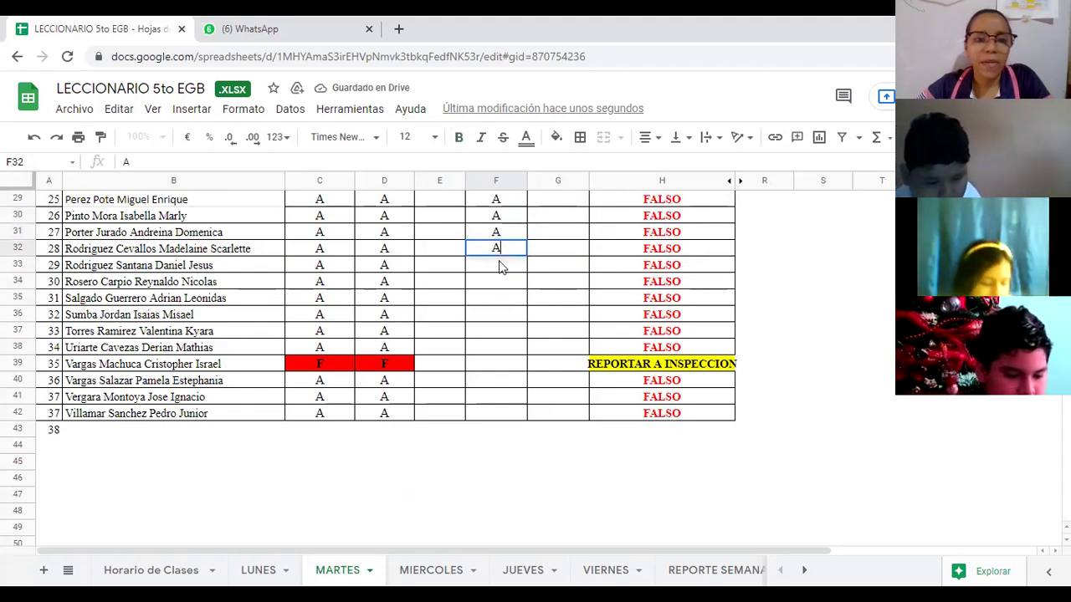
key("Return")
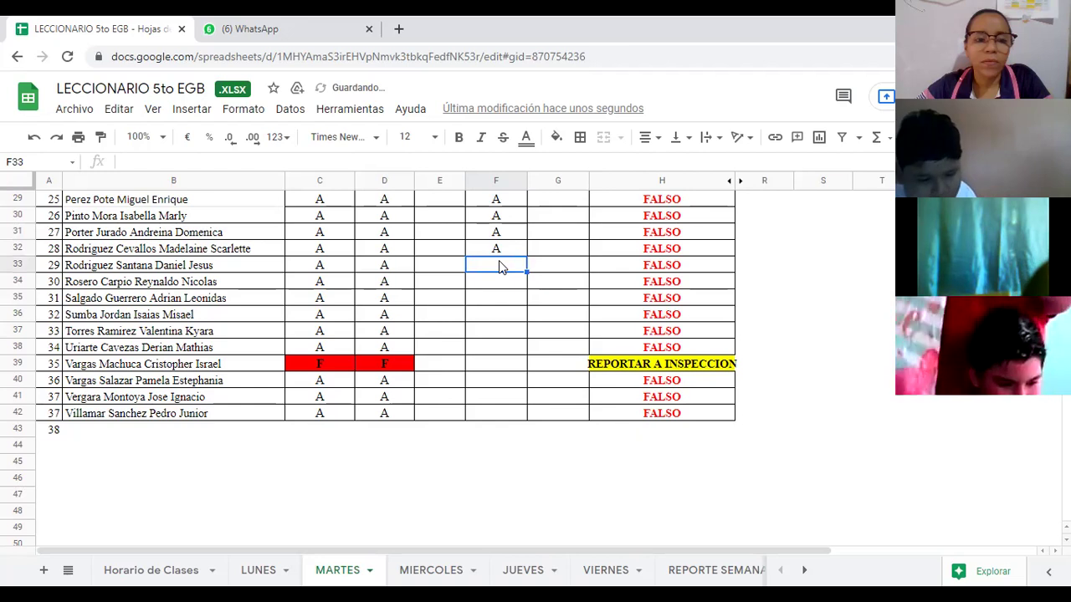
type("A")
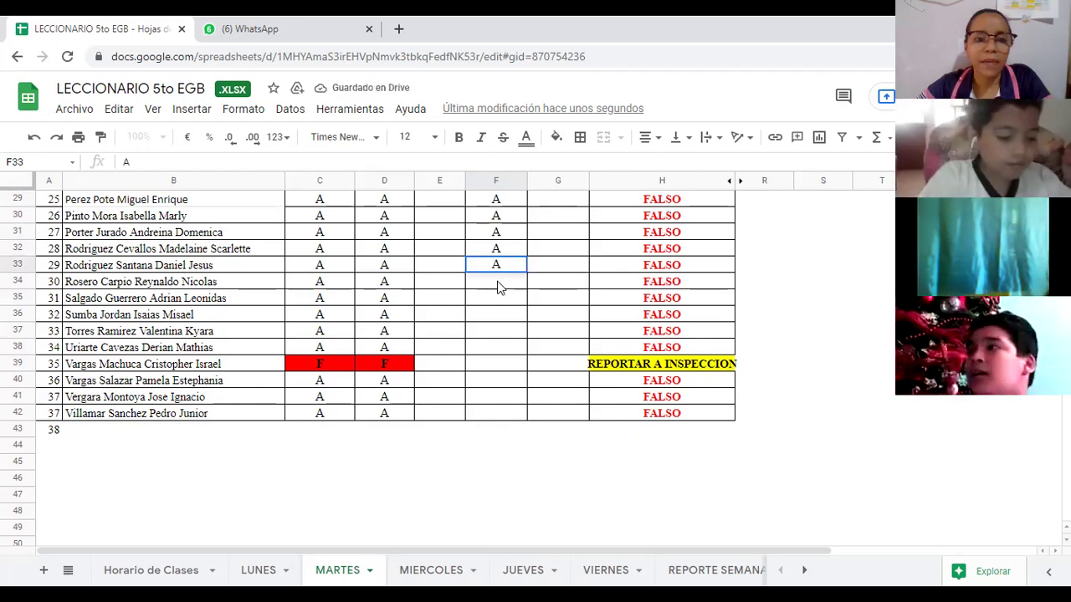
key("Return")
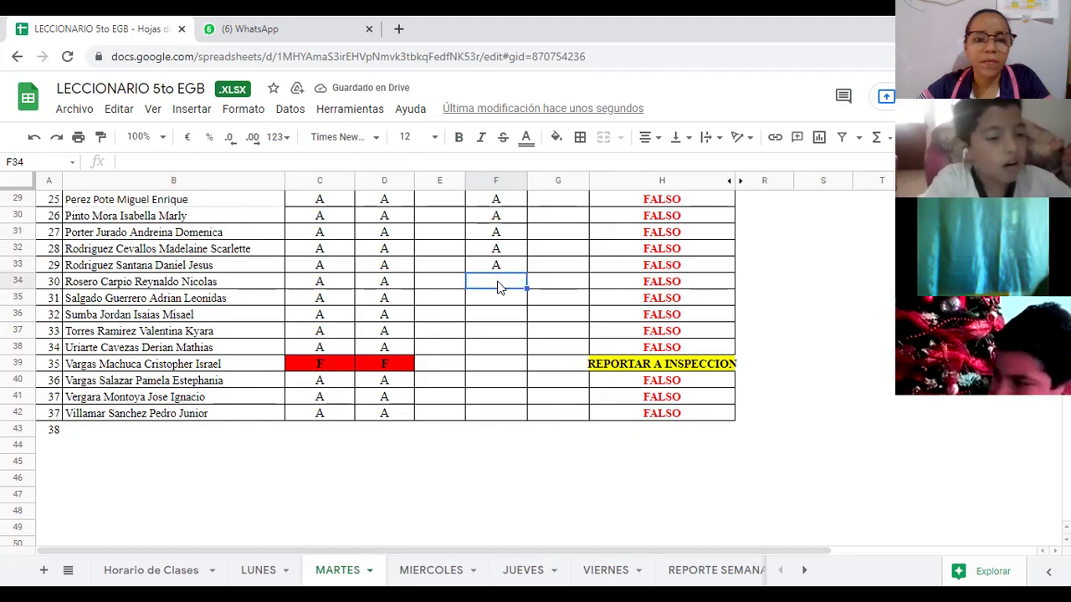
For student 30, enter A in the P.ESCOLAR column (E34) and F in the E.SOCIALES column (F34).
left_click(448, 283)
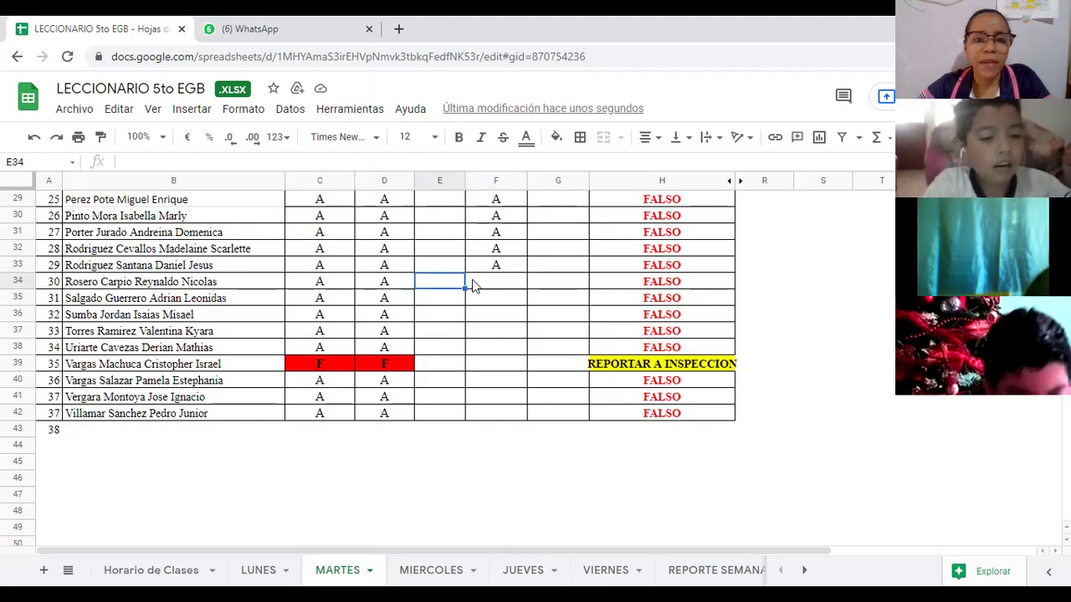
type("A")
left_click(486, 287)
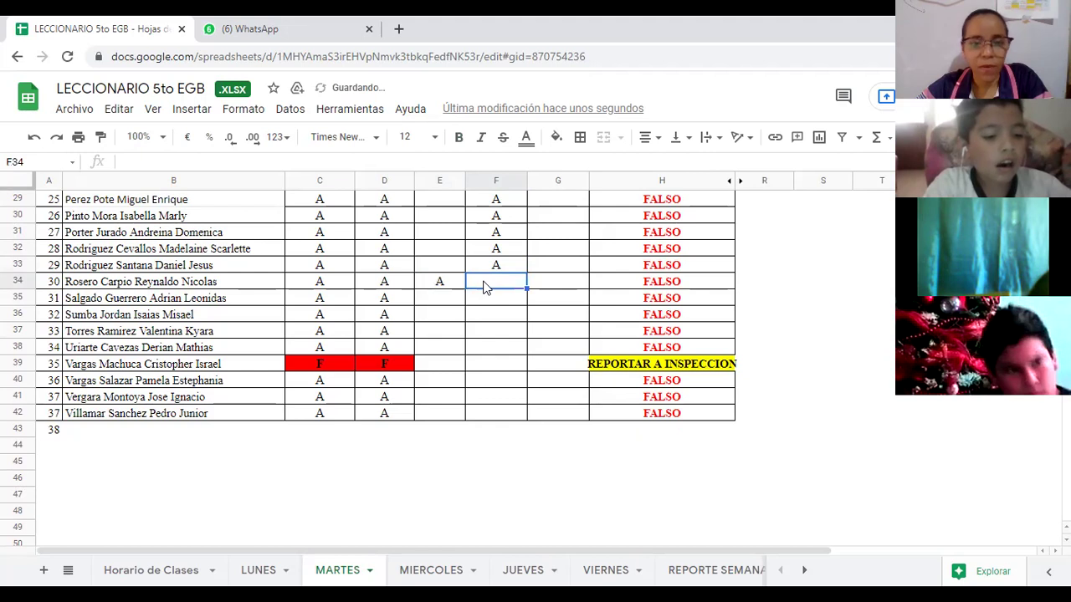
type("F")
key("Return")
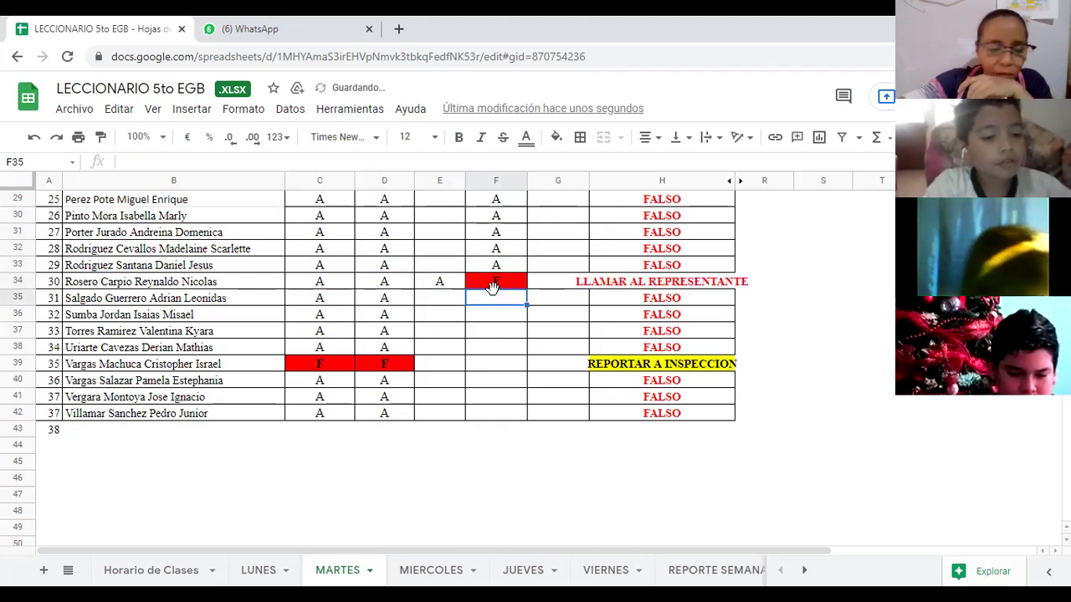
In the E.SOCIALES column, enter F for student 31 (F35) and change student 30's mark in F34 to A.
type("A")
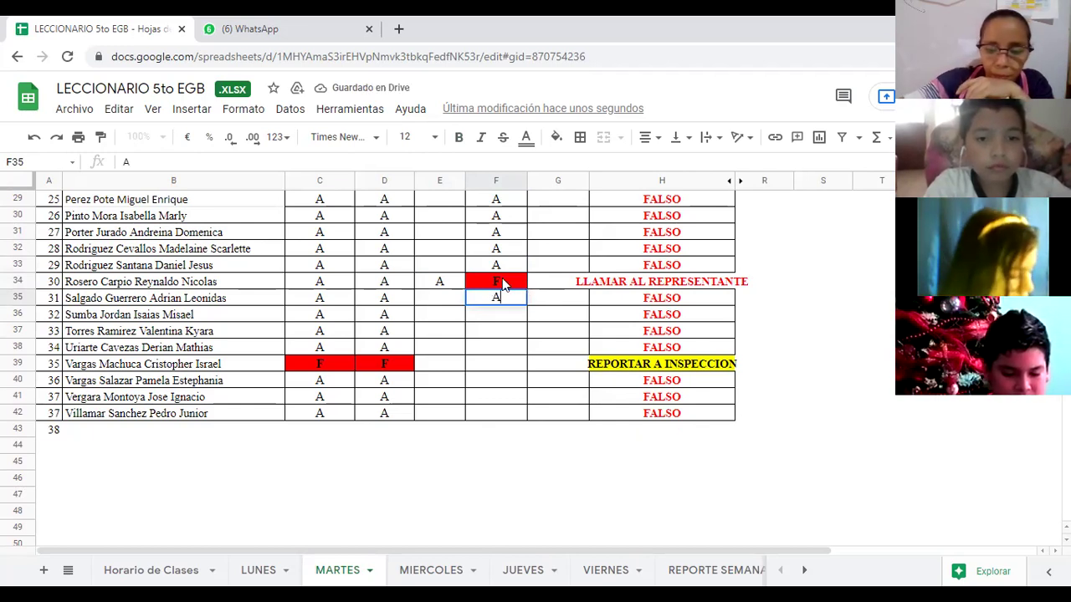
type("F")
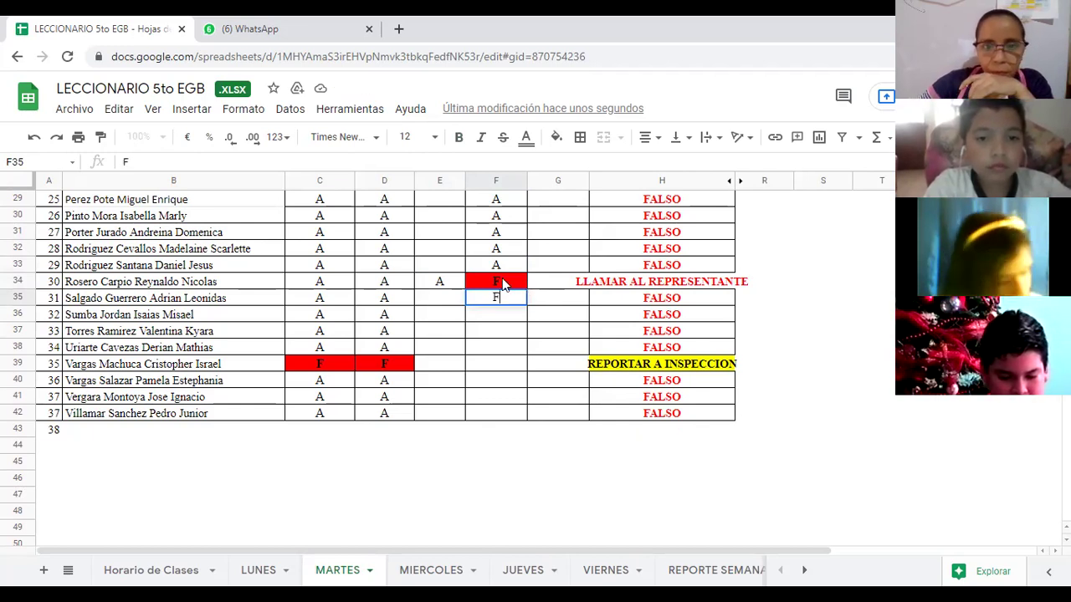
left_click(503, 284)
type("A")
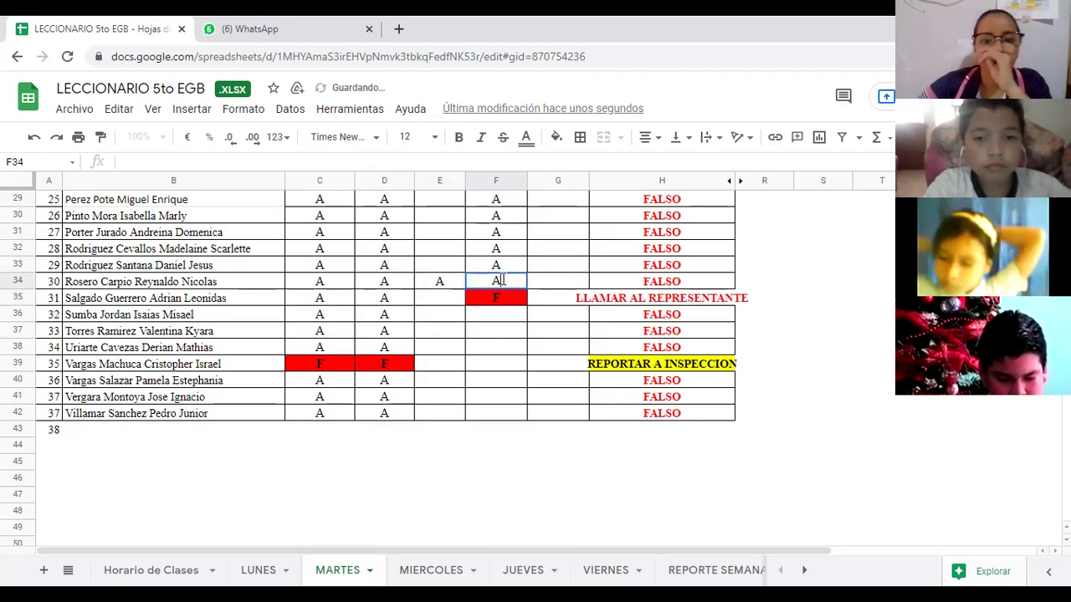
left_click(503, 303)
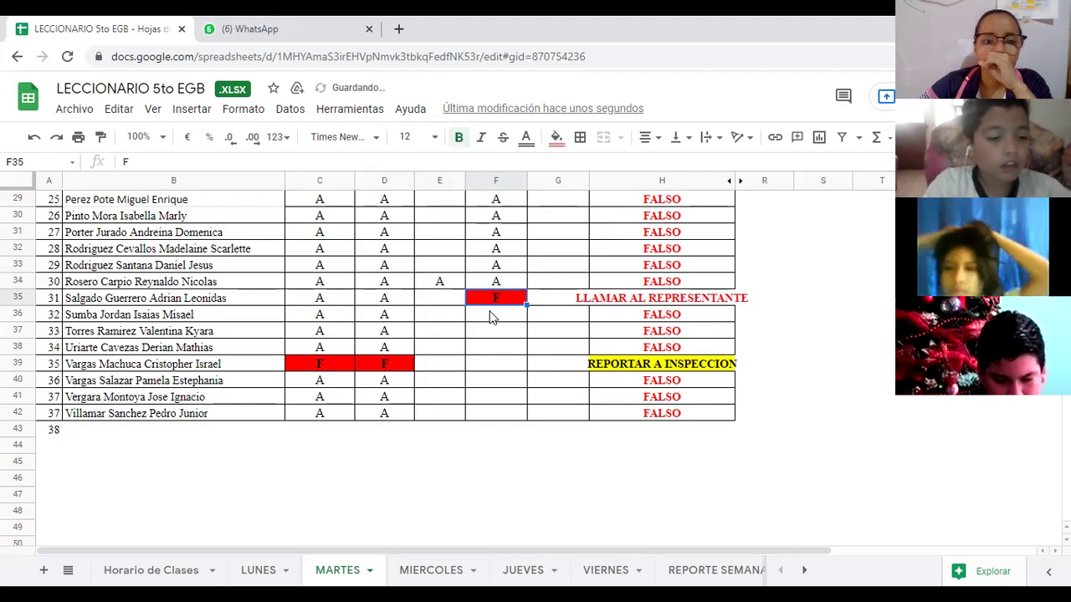
Enter A for student 32 in the E.SOCIALES column, cell F36.
left_click(492, 318)
scroll(492, 317, "down", 1)
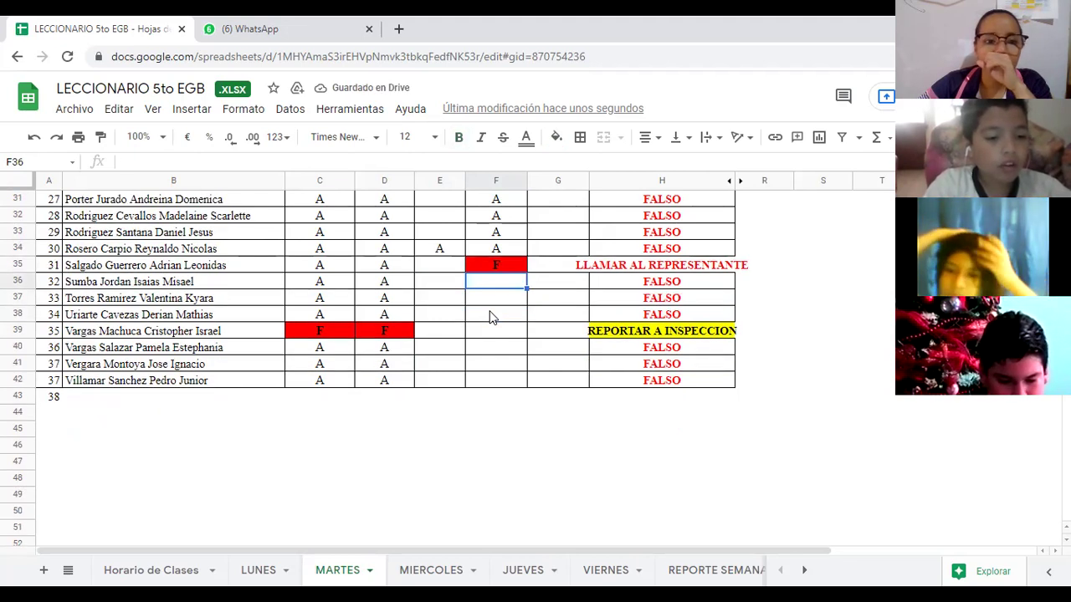
type("A")
key("Return")
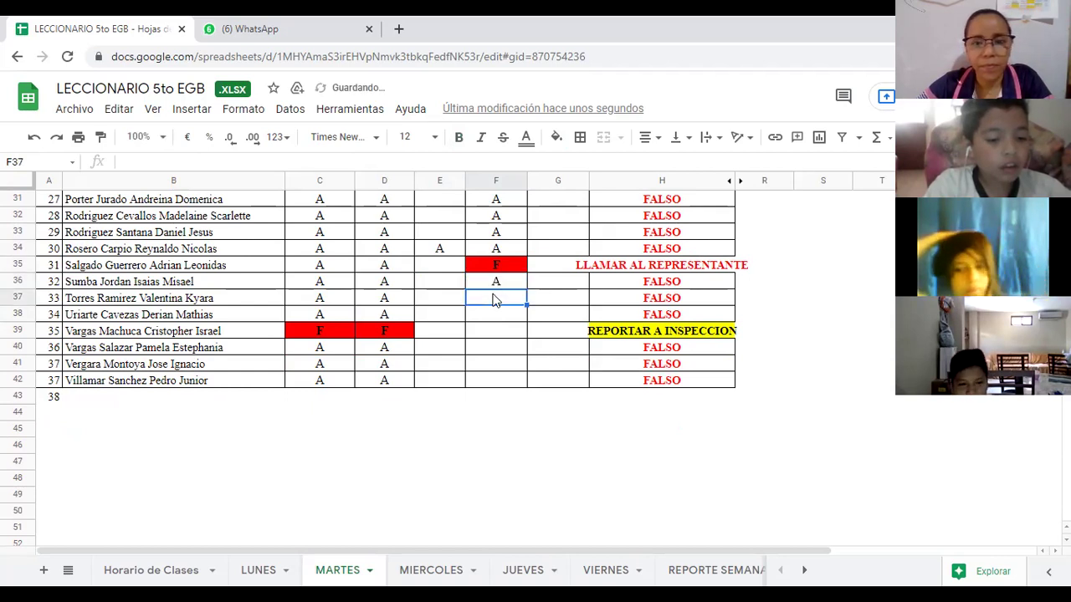
Enter A in the E.SOCIALES column for students 33 and 34, cells F37 and F38.
double_click(495, 295)
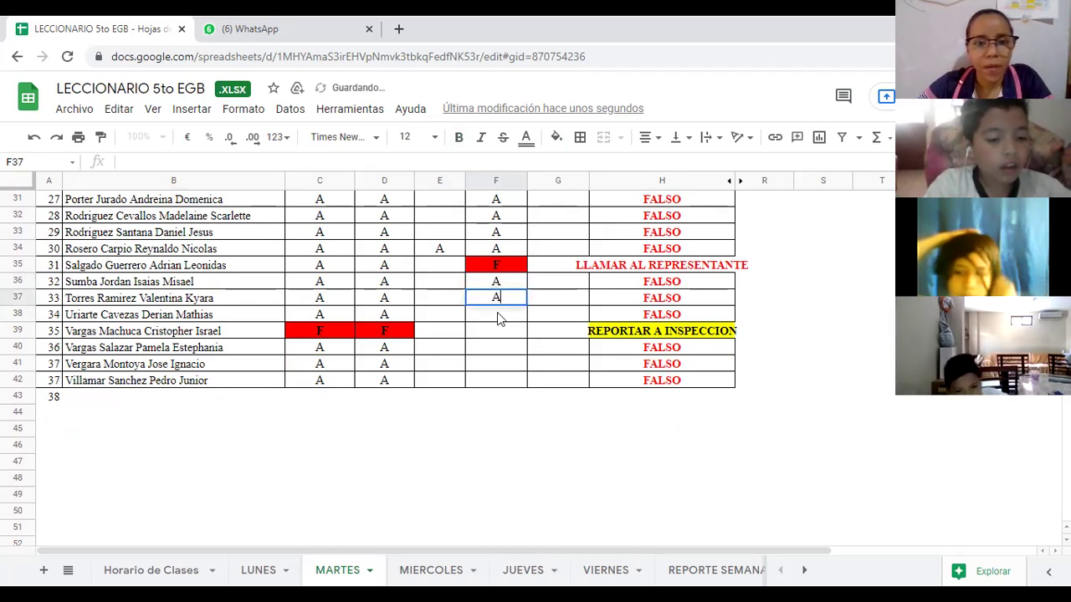
key("Return")
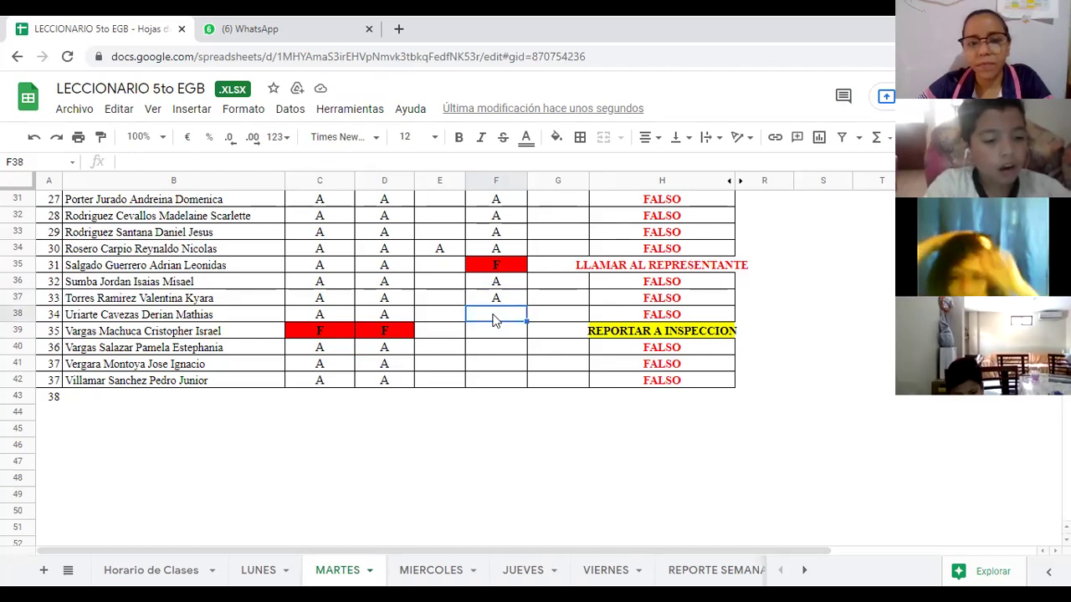
type("A")
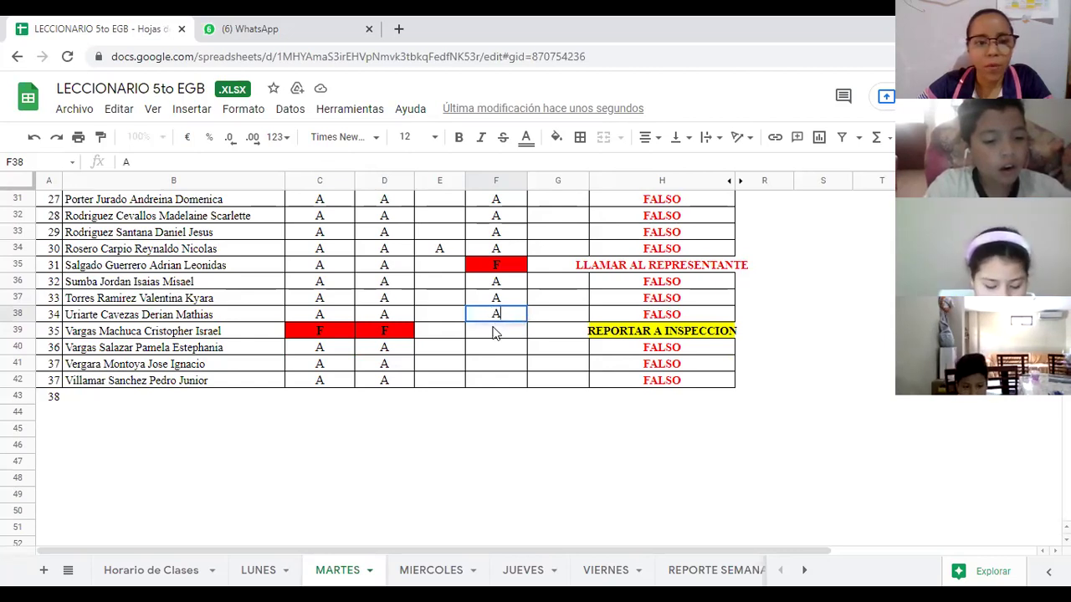
key("Return")
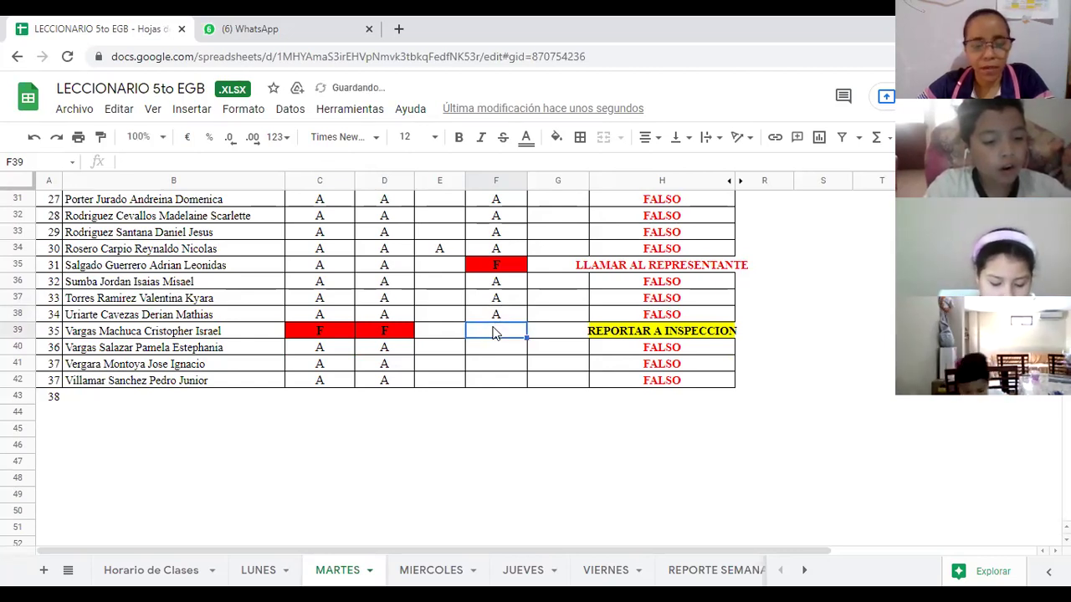
Enter F for student 35 in both the E.SOCIALES column (F39) and the P.ESCOLAR column (E39).
type("F")
left_click(437, 333)
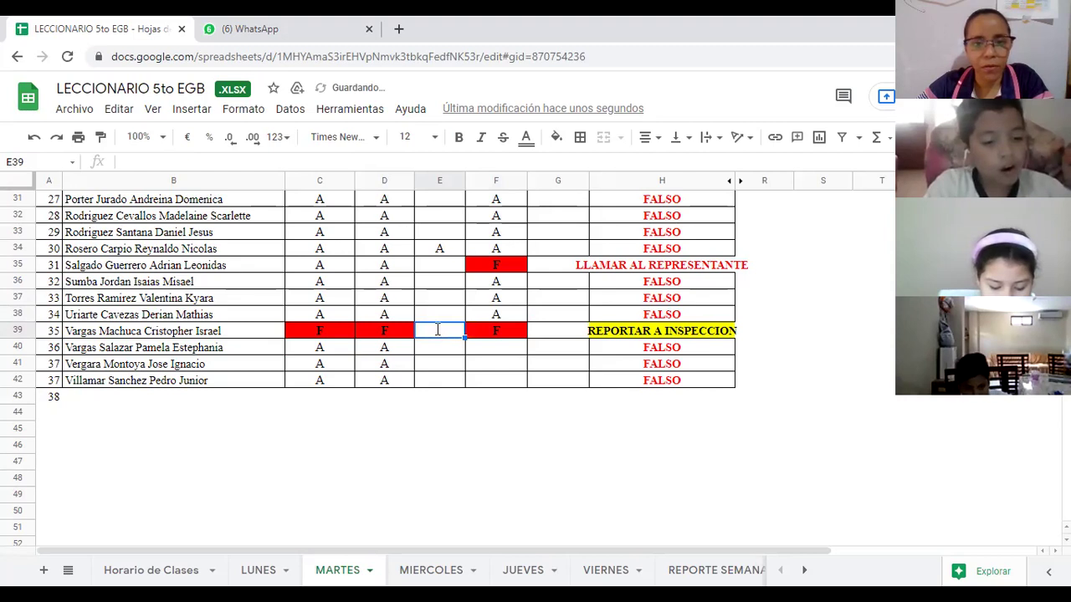
type("F")
Enter A in the E.SOCIALES column for the students in rows 40 and 41, cells F40 and F41.
left_click(494, 357)
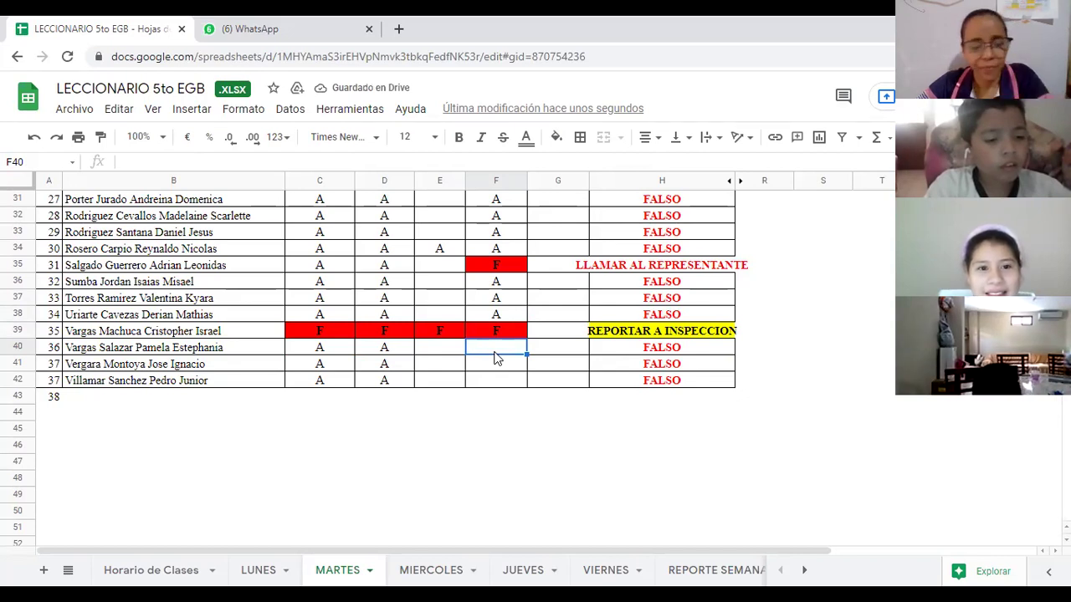
type("A")
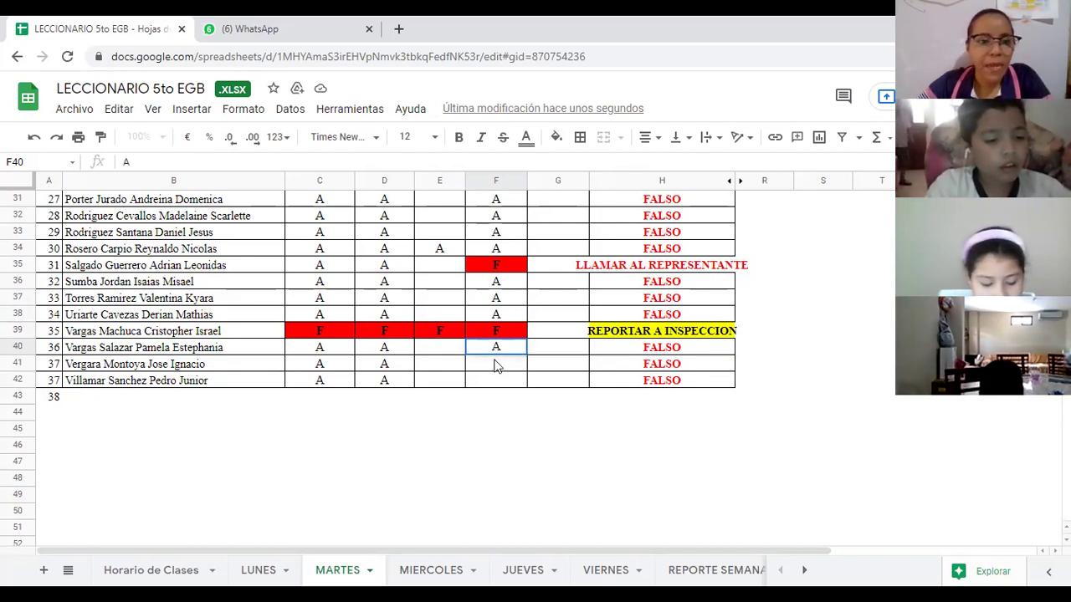
left_click(493, 366)
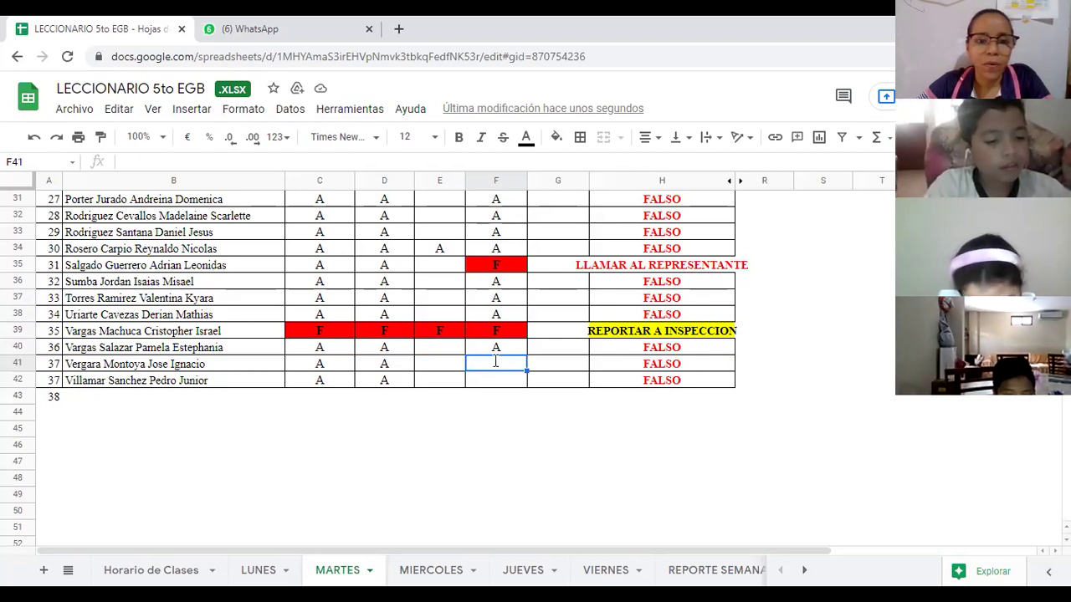
type("A")
key("Return")
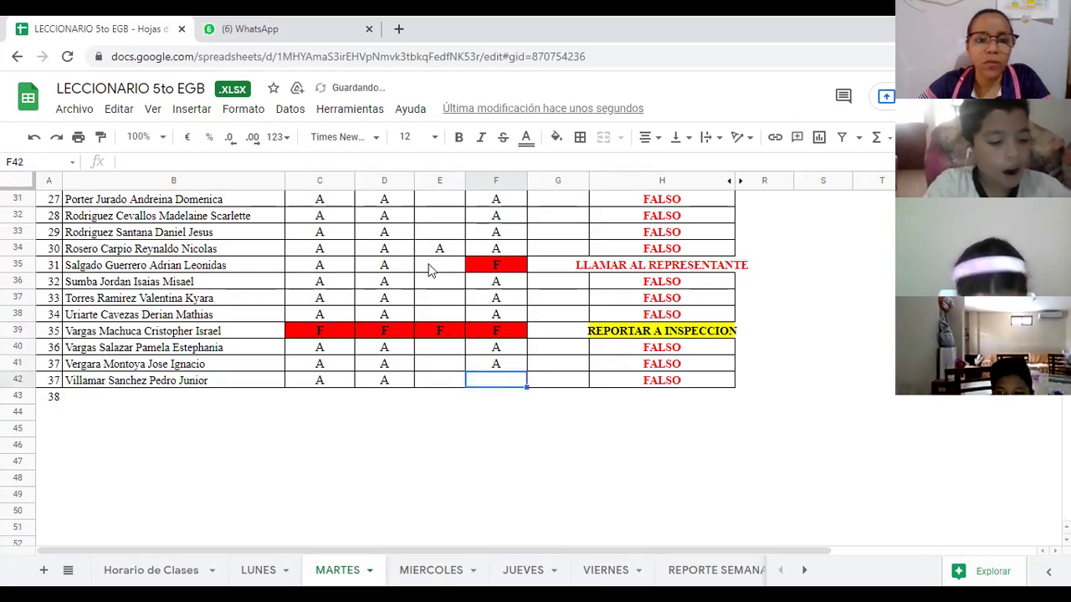
Enter A for student 31 in the P.ESCOLAR column (E35) and for the last student in the E.SOCIALES column (F42).
left_click(435, 267)
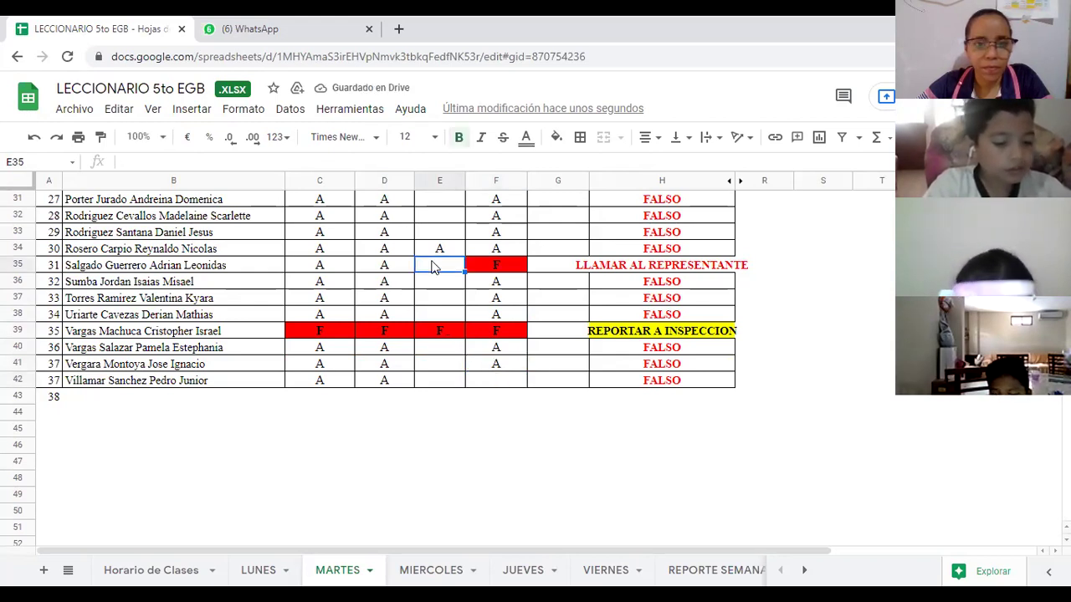
type("A")
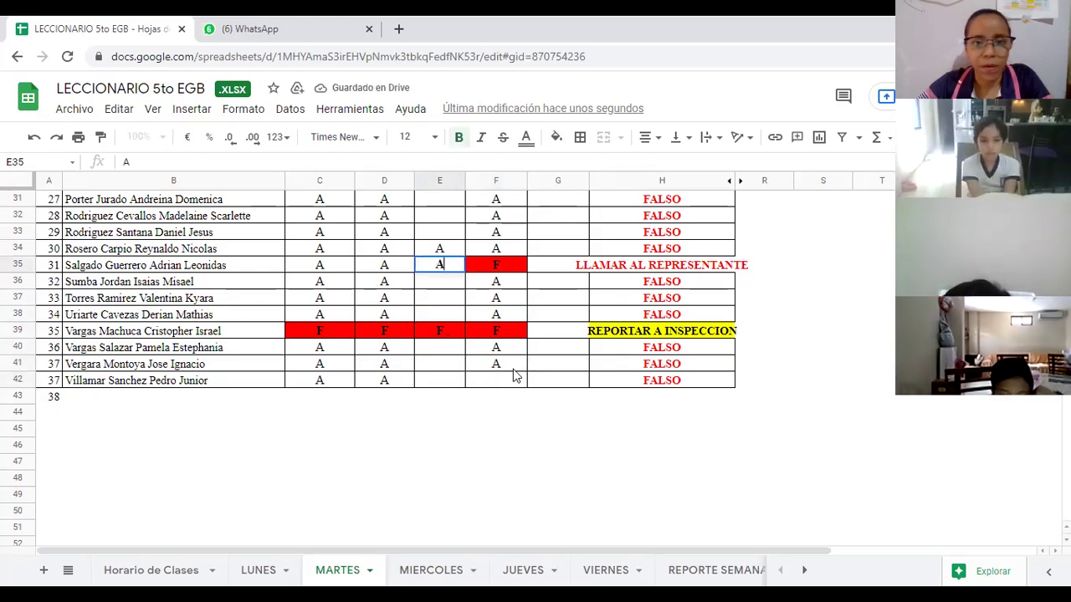
left_click(505, 377)
type("A")
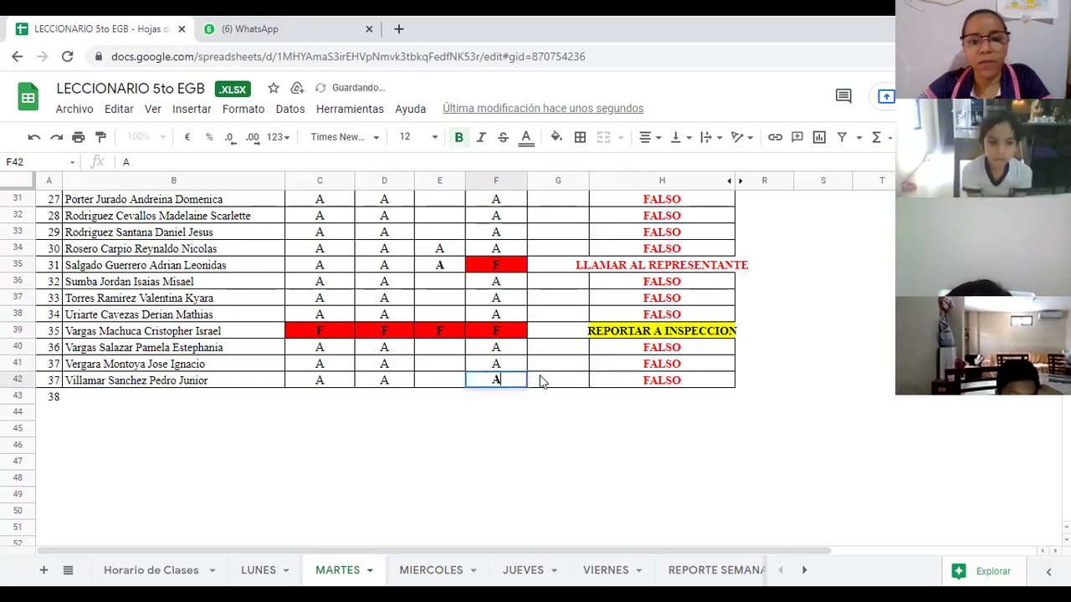
left_click(540, 382)
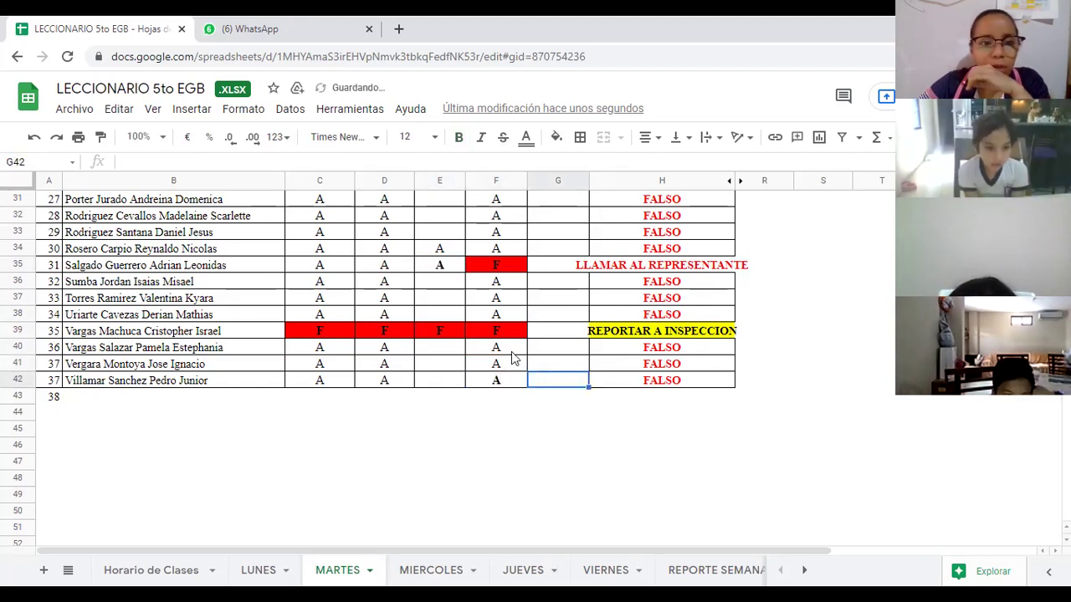
Review the Tuesday attendance marks from the end of the student list back up to the first student.
scroll(496, 286, "up", 2)
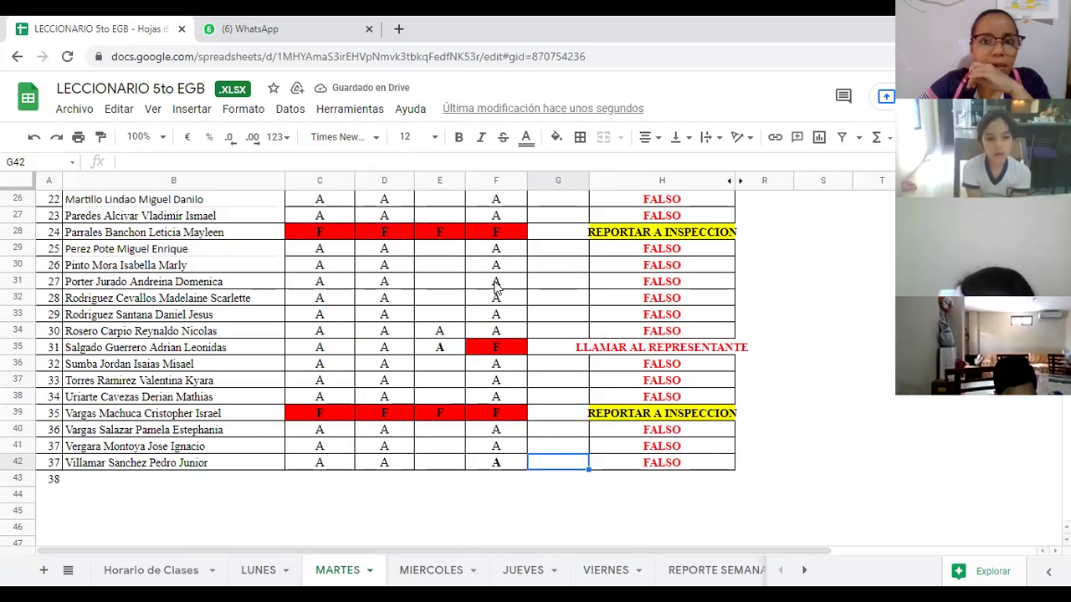
scroll(496, 285, "up", 3)
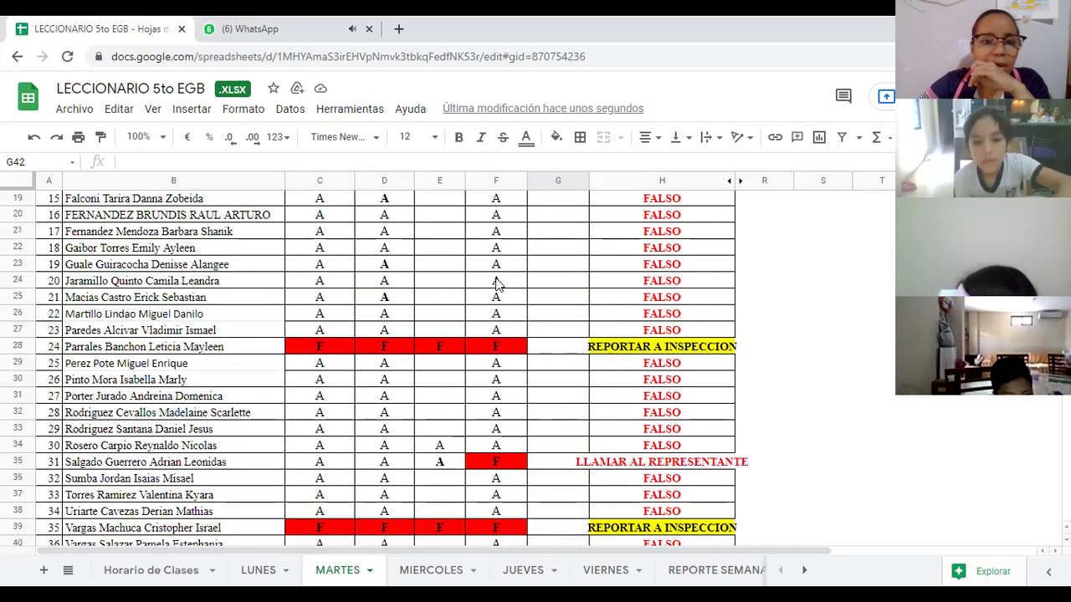
scroll(498, 288, "up", 3)
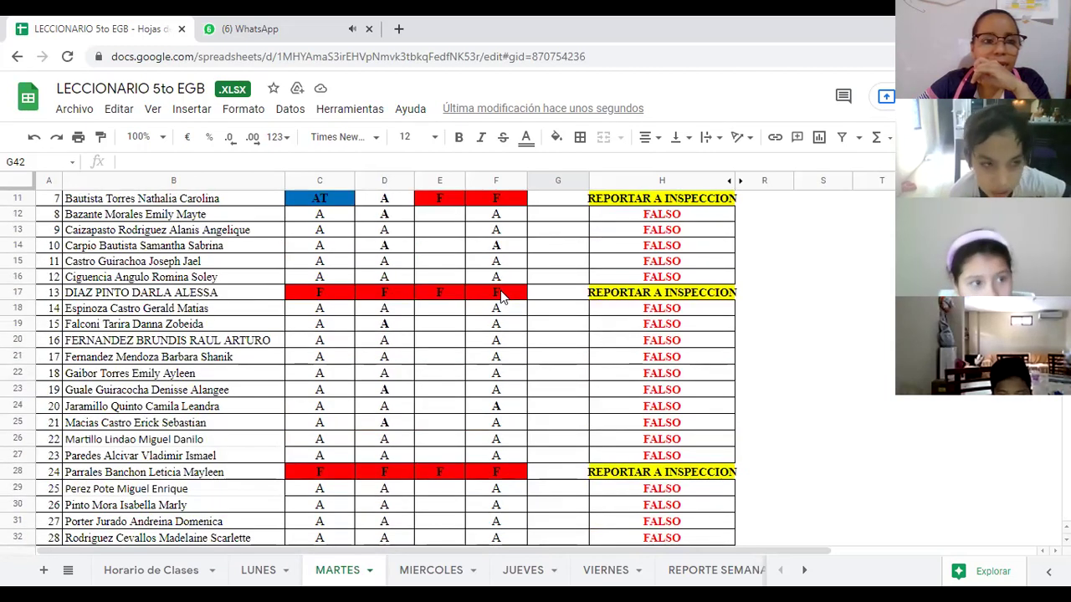
scroll(498, 256, "up", 1)
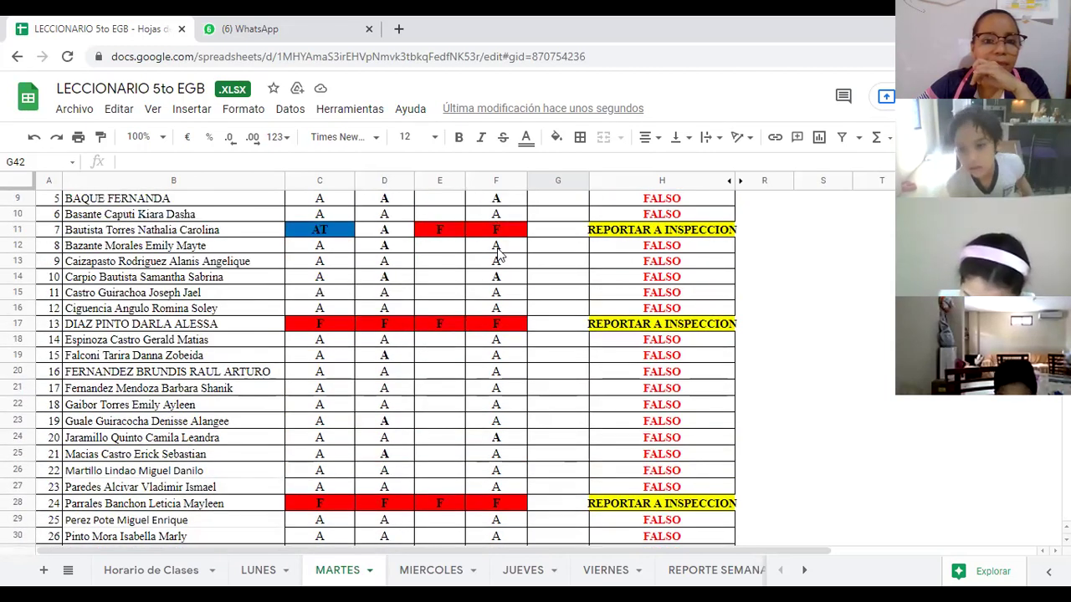
scroll(497, 249, "up", 3)
scroll(463, 313, "down", 2)
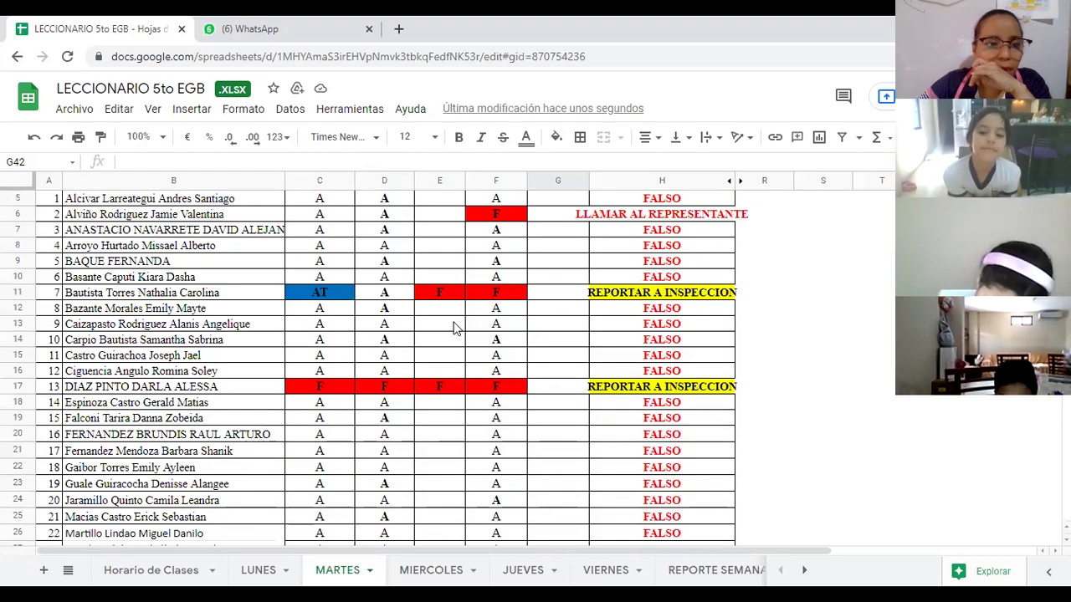